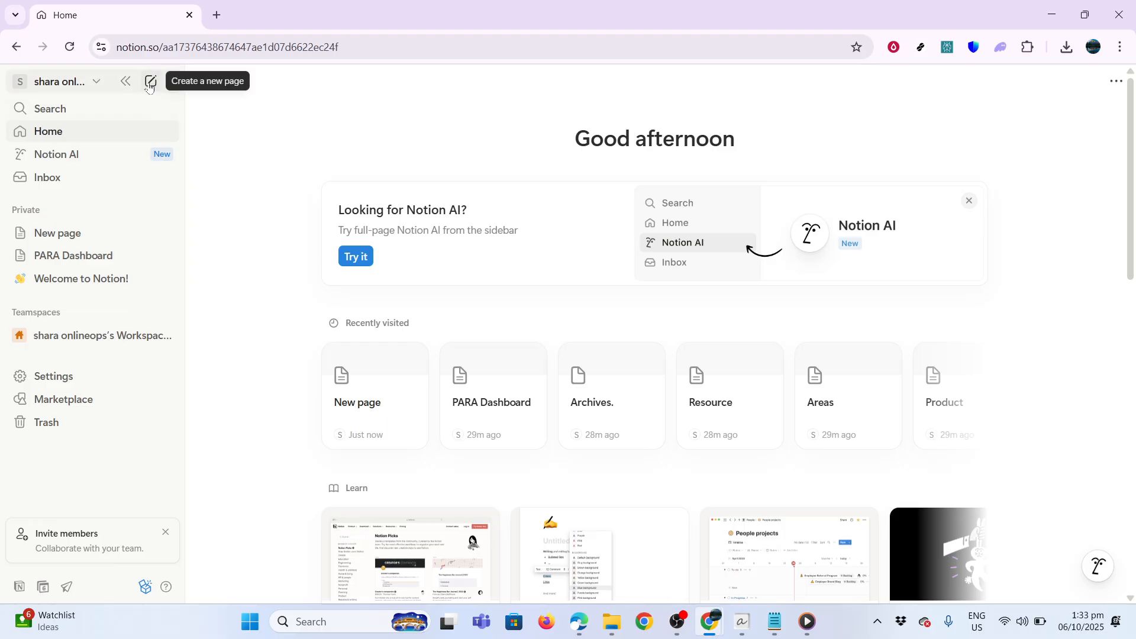
Create a new blank page and title it 'School Dashboard 2025'
click(149, 84)
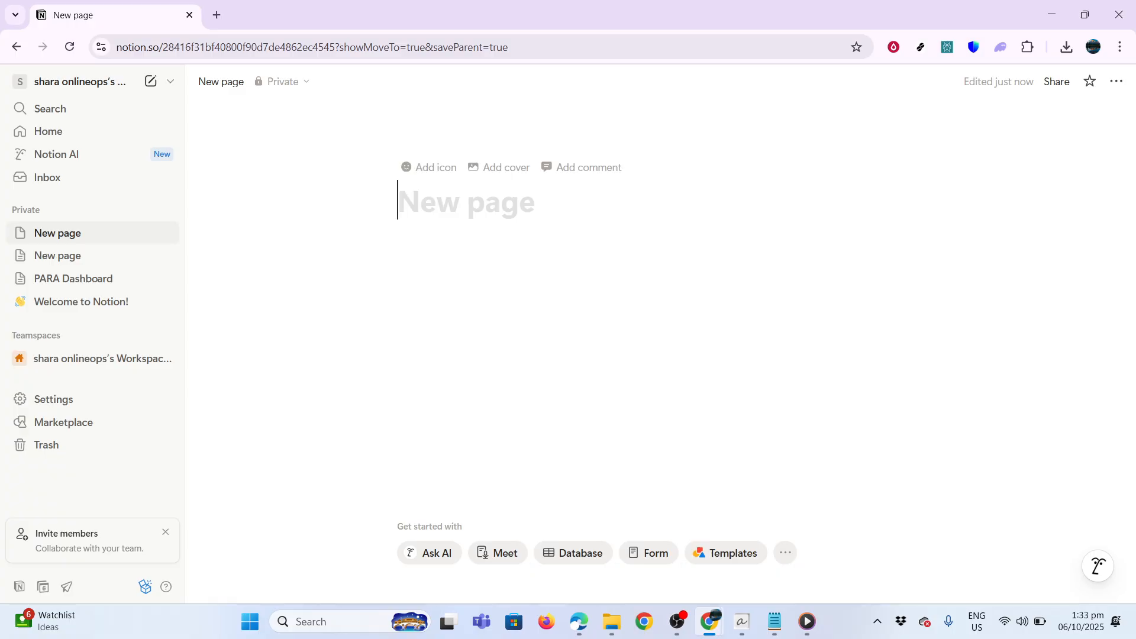
text(School Dashboard 2025)
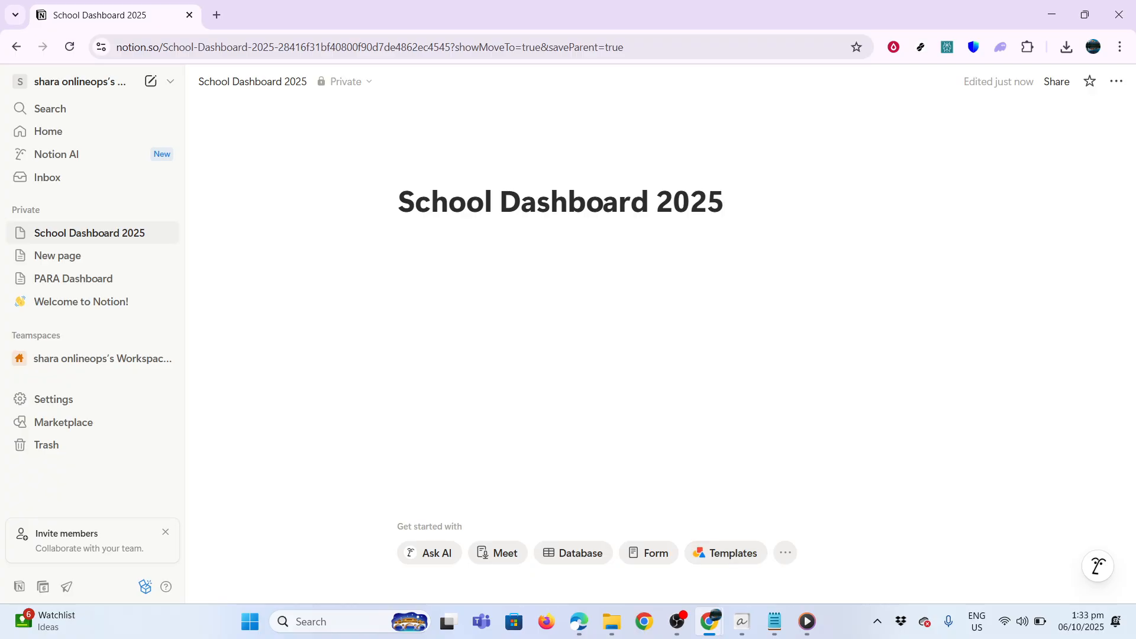
click(732, 566)
click(944, 135)
text(srudent hub)
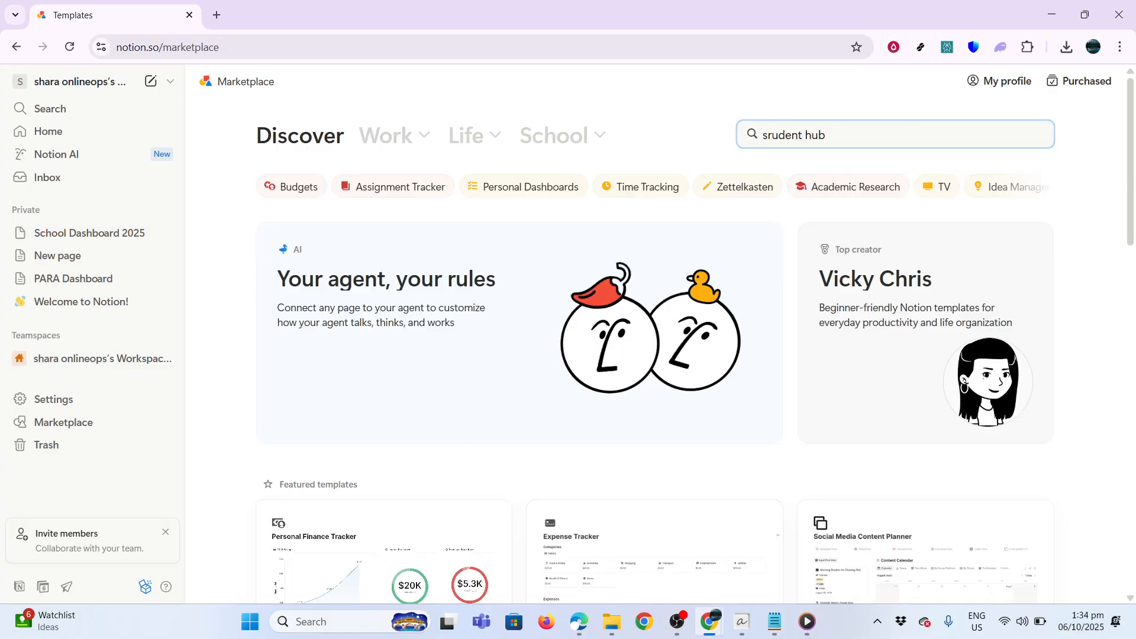
key(Return)
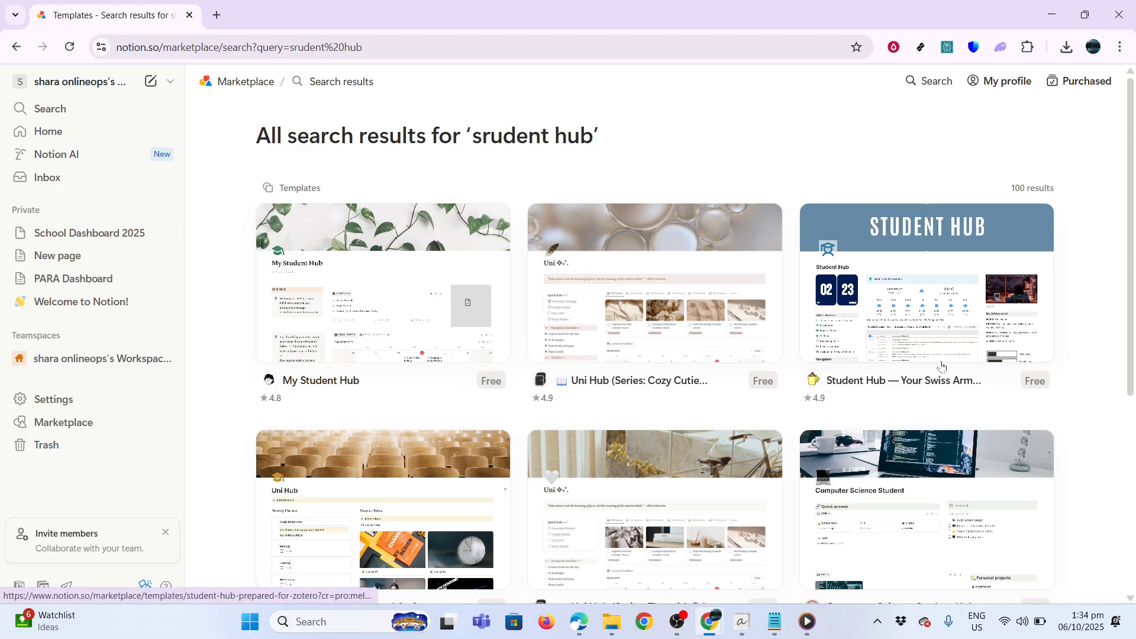
click(880, 348)
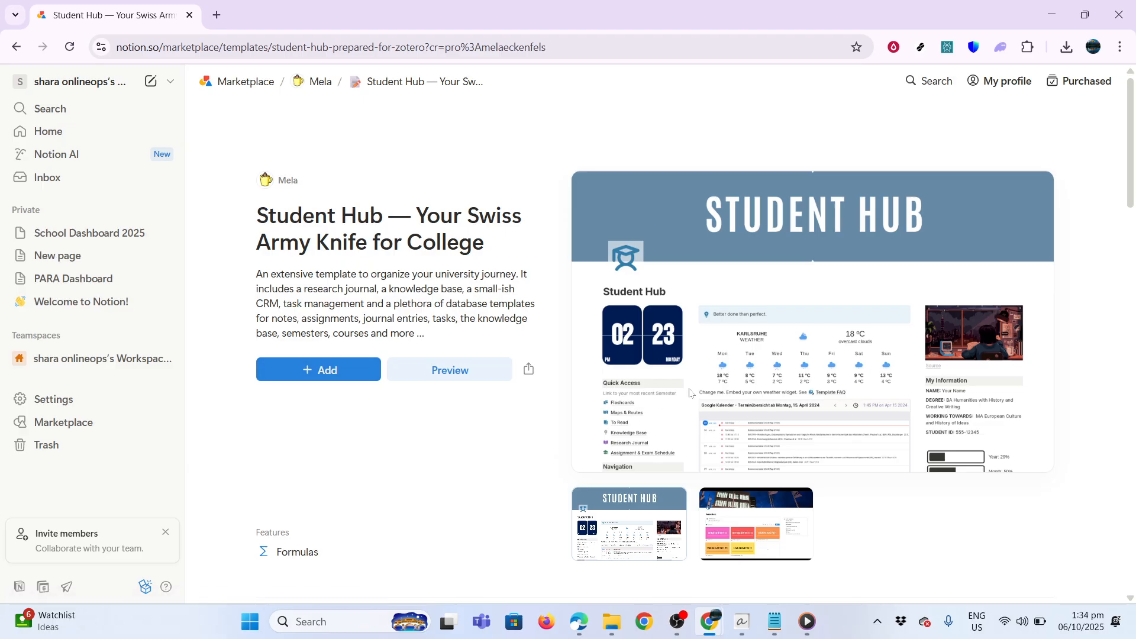
click(112, 234)
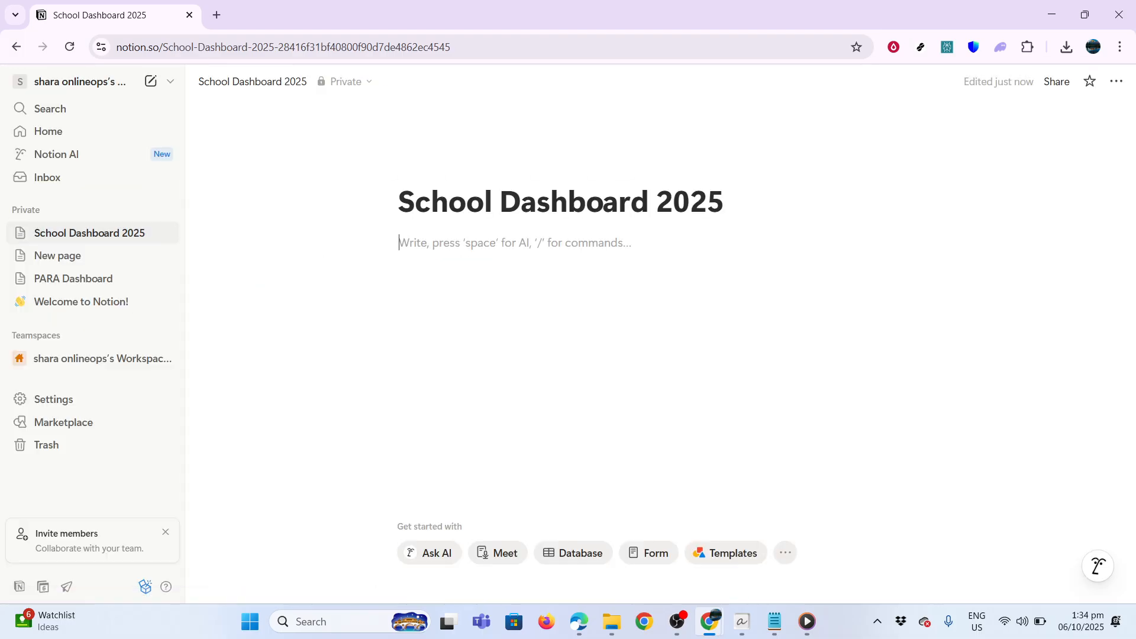
Add Heading 1 blocks '📚 Subjects' and '🗓️ Assignments' by pasting the emoji text
text(/headi)
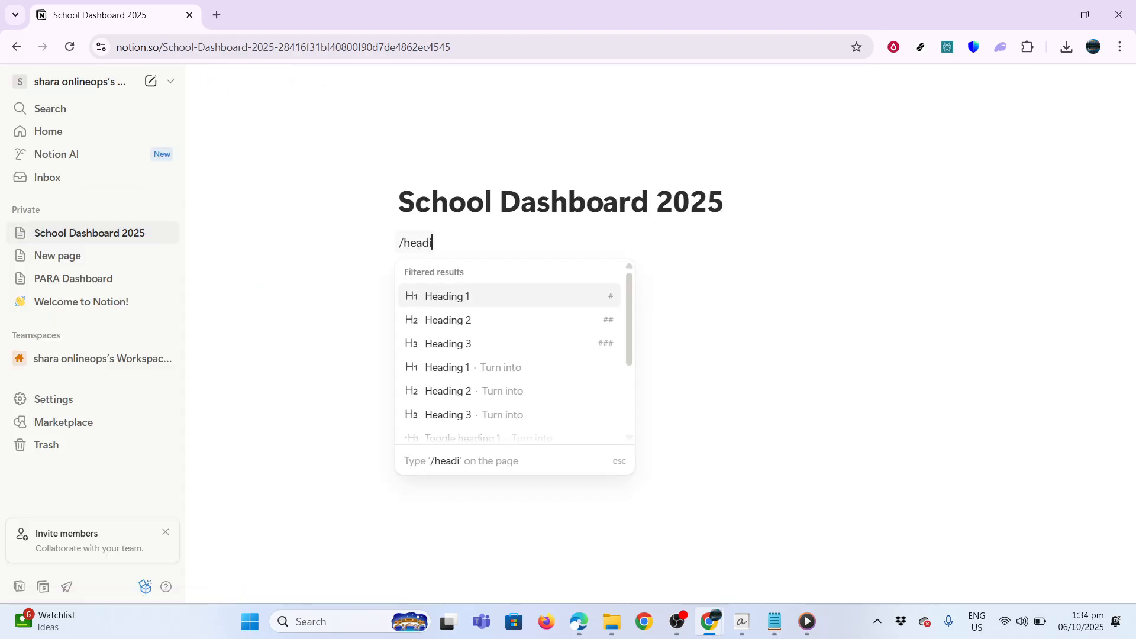
key(Return)
text(📚 Subjects)
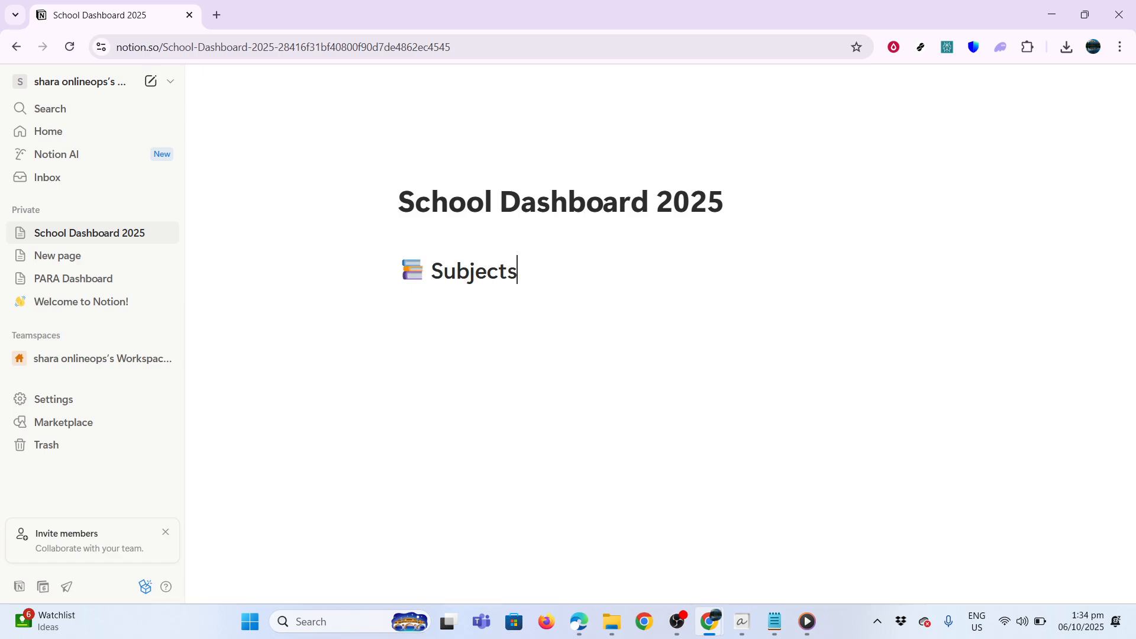
key(Return)
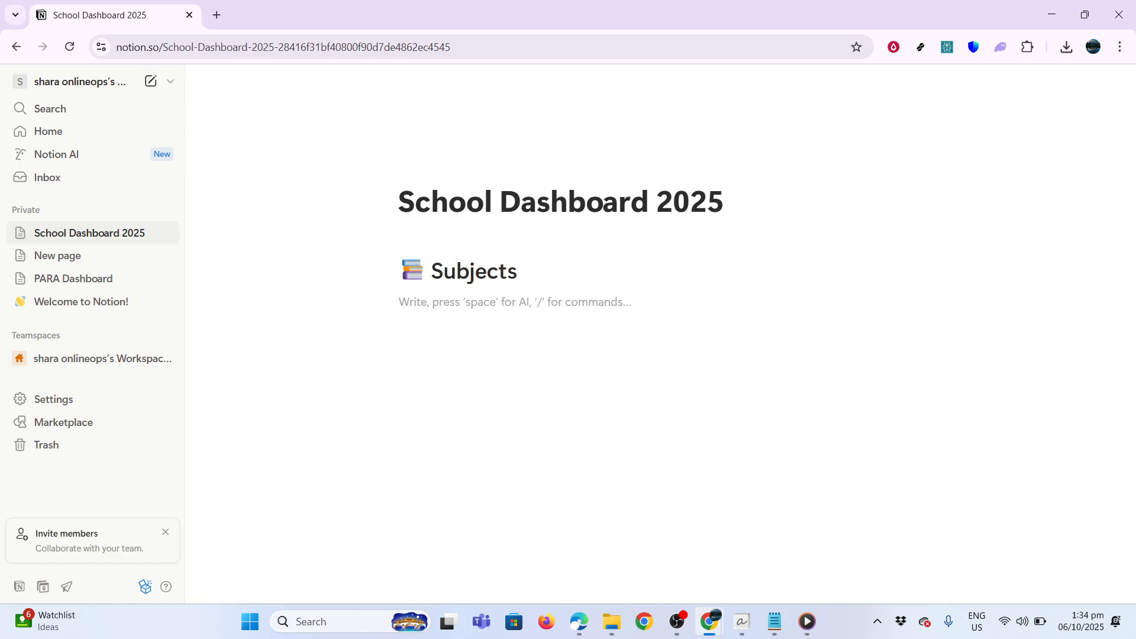
text(/head)
key(Return)
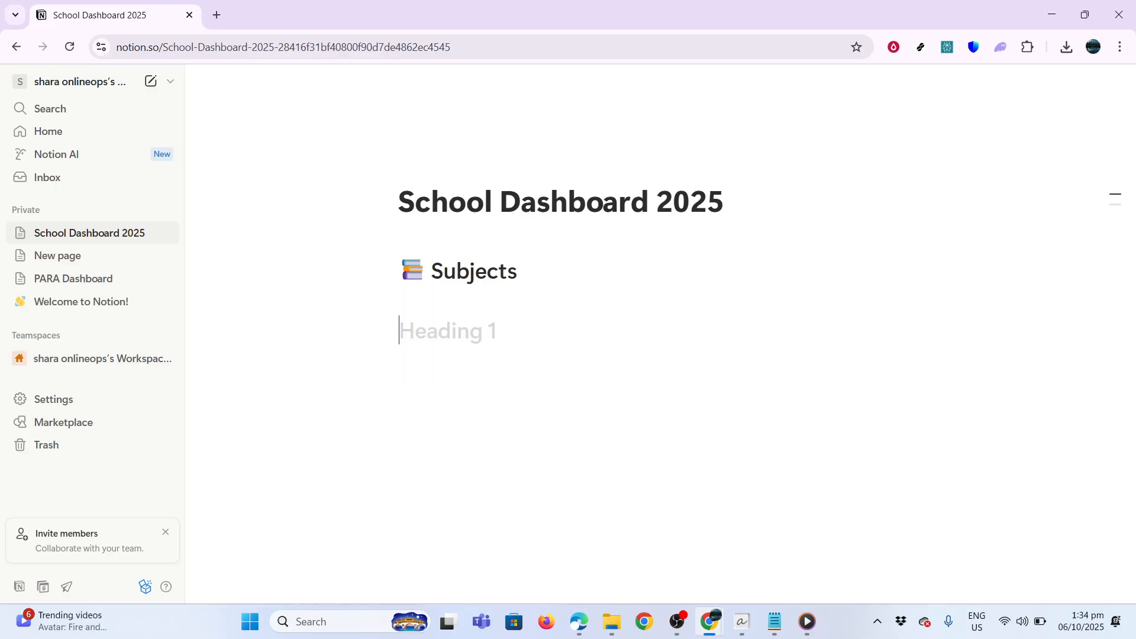
text(🗓 Assignments)
key(Return)
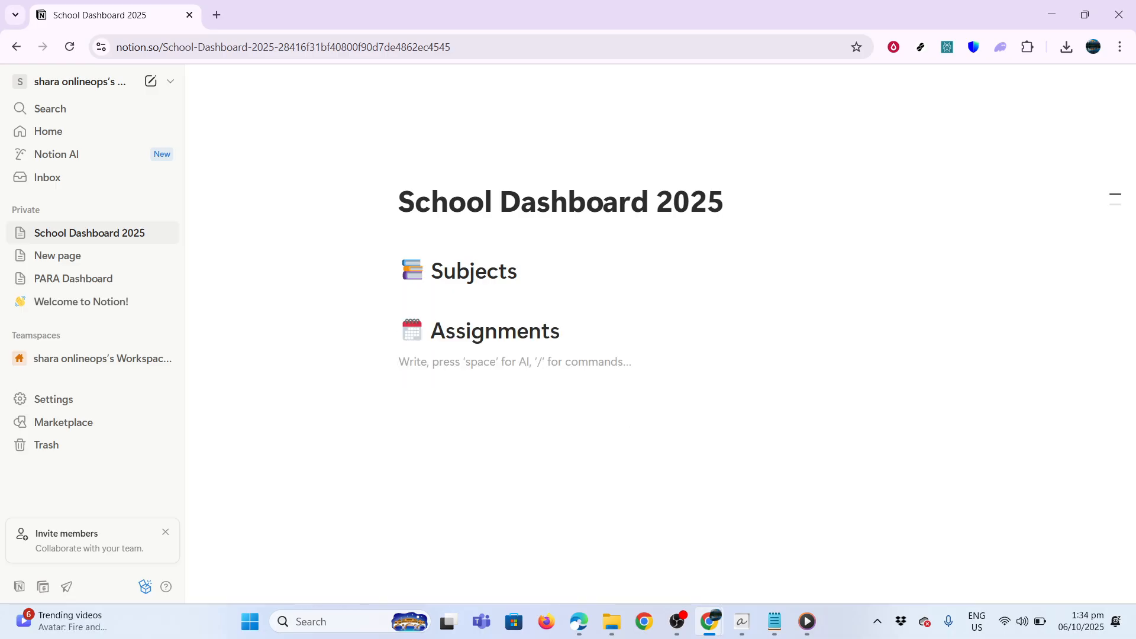
Add Heading 1 blocks '🧠 Study Planner' and '📅 Calendar View' below them
text(/)
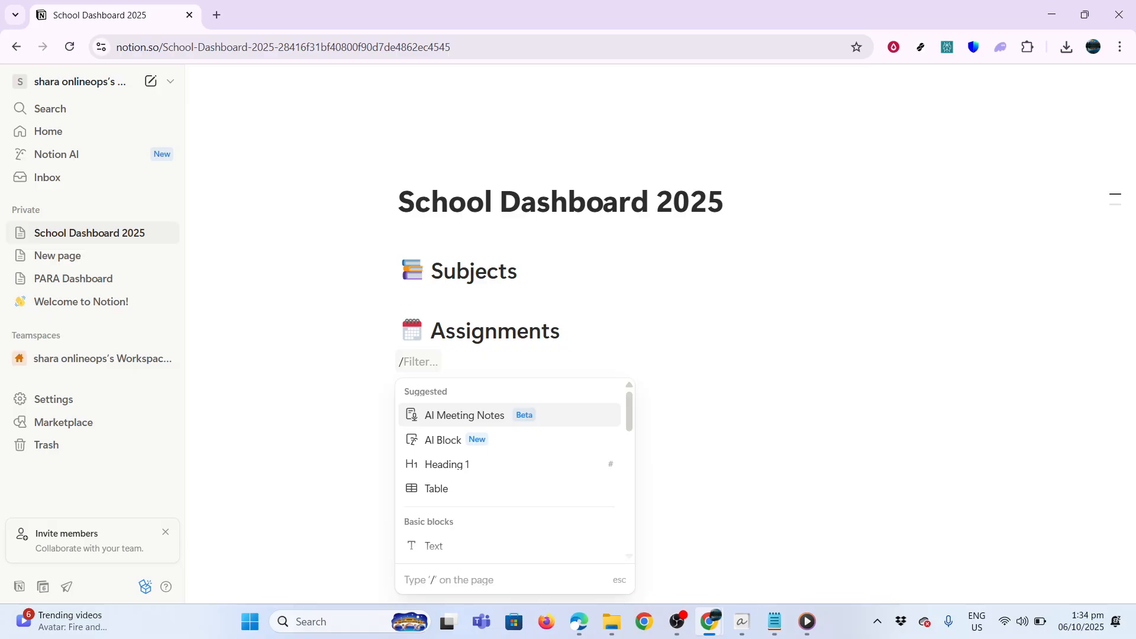
text(head)
key(Return)
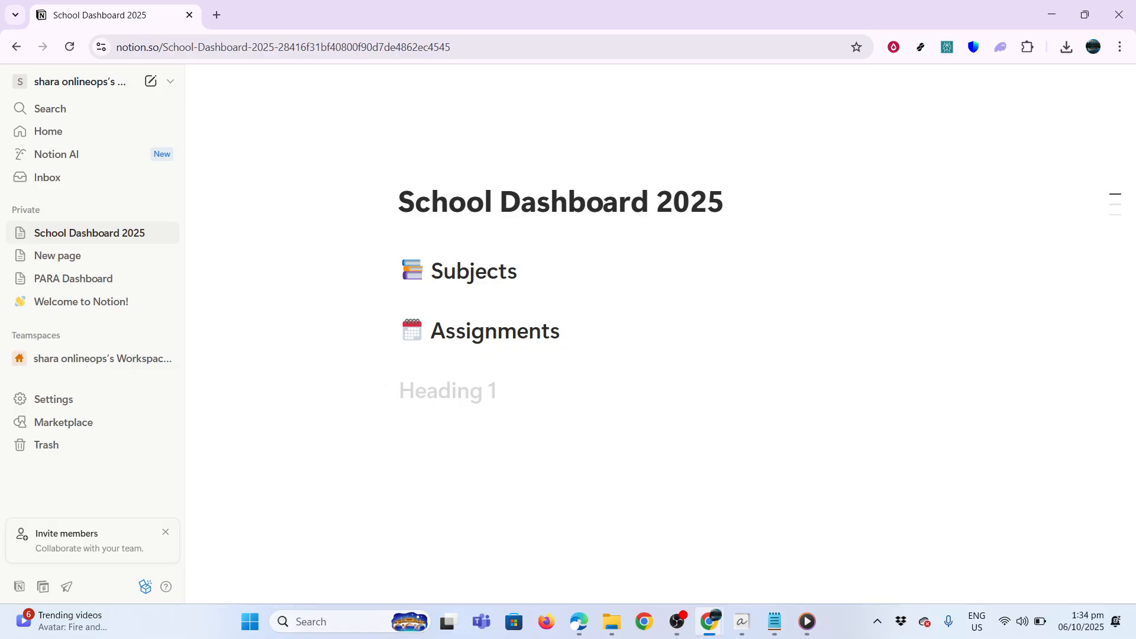
text(🧠 Study Planner)
key(Return)
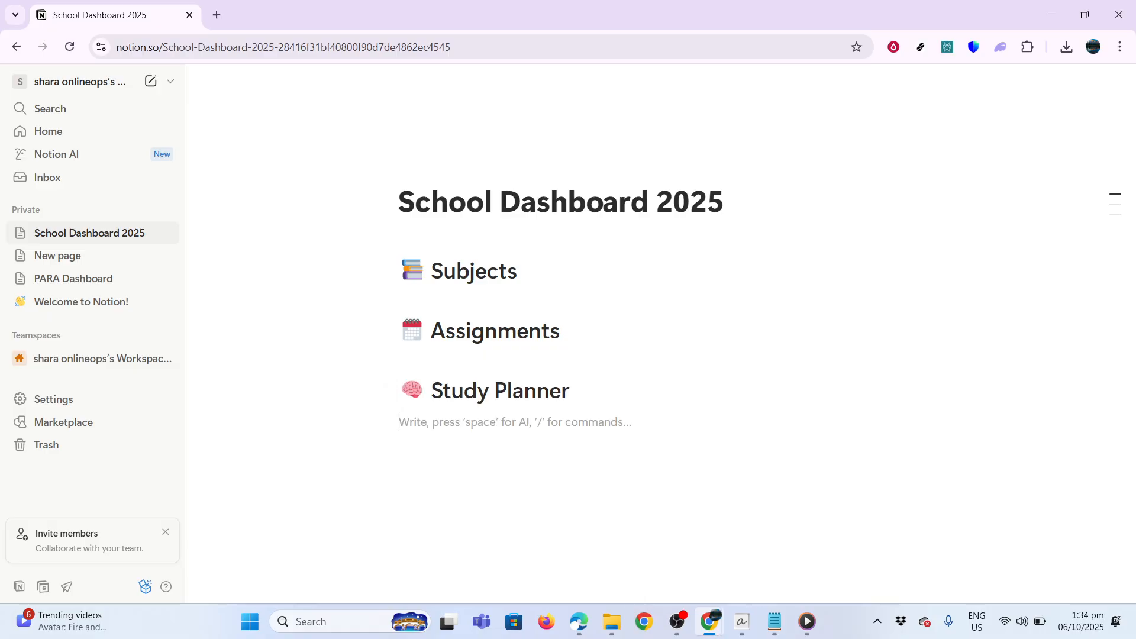
text(/head)
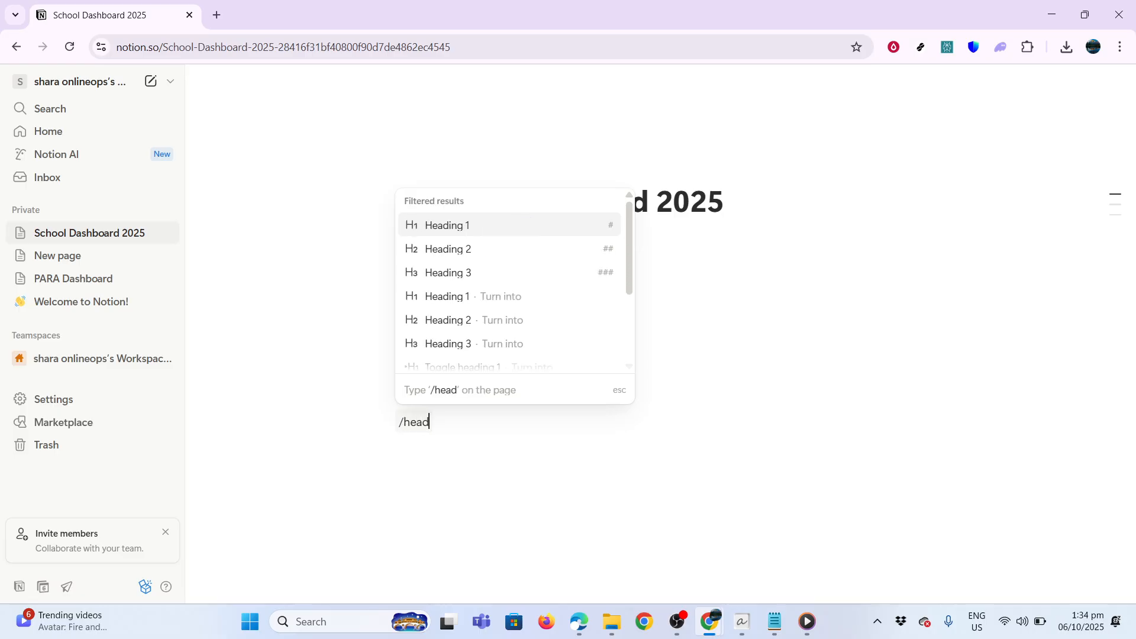
key(Return)
text(📅 Calendar View)
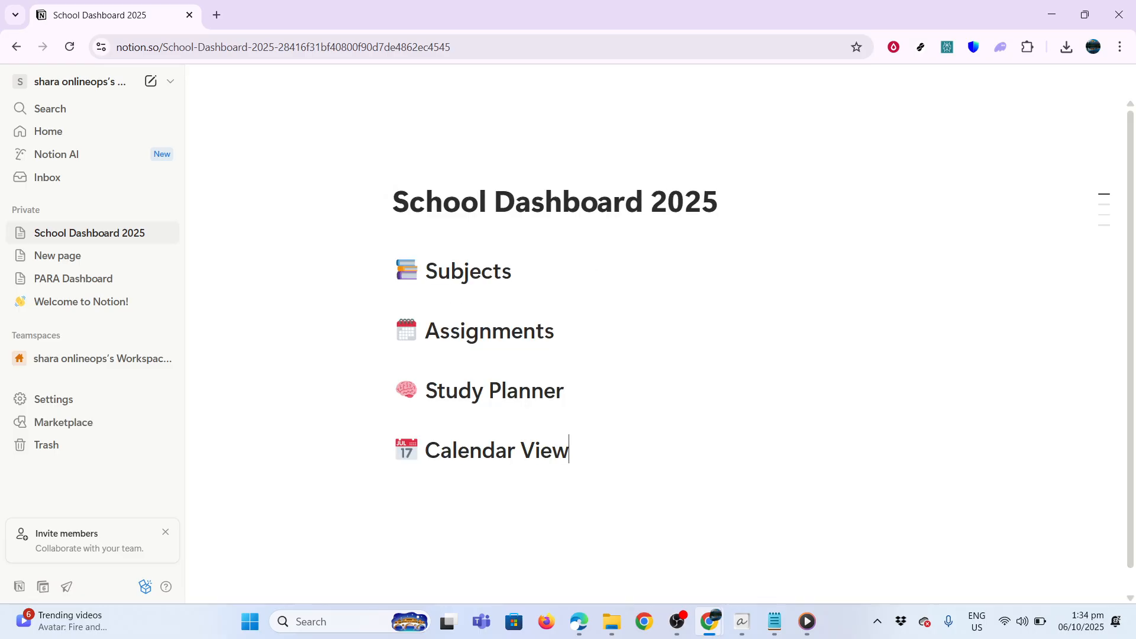
Insert an empty line under the Subjects heading and begin a /ta command
click(469, 270)
key(End)
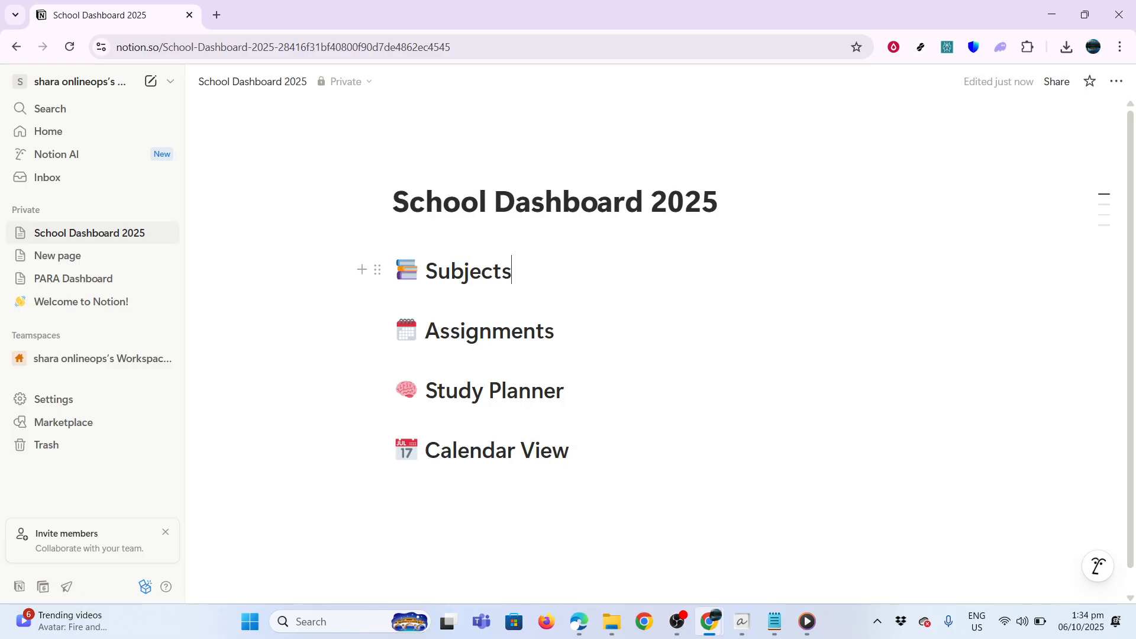
key(Return)
text(tabl)
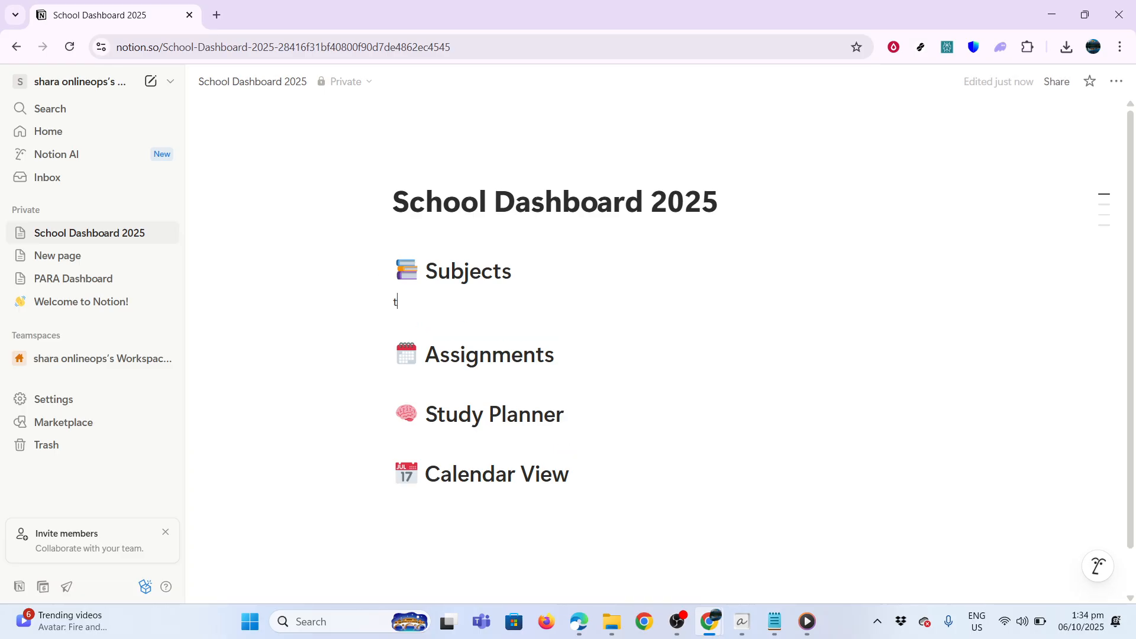
key(BackSpace)
key(BackSpace)
key(BackSpace)
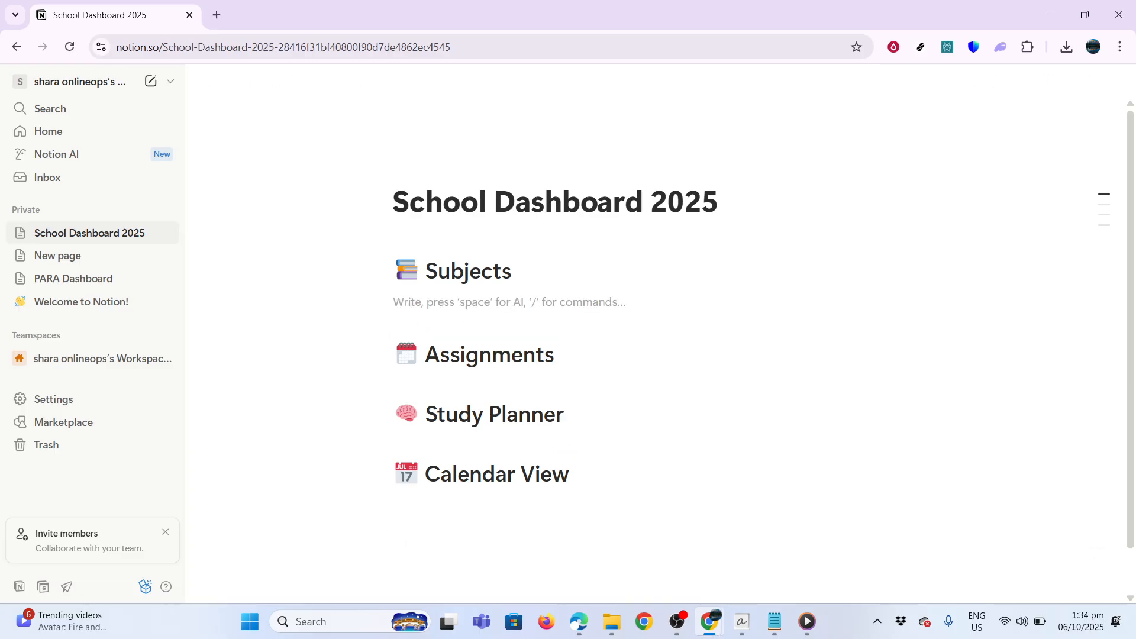
text(/ta)
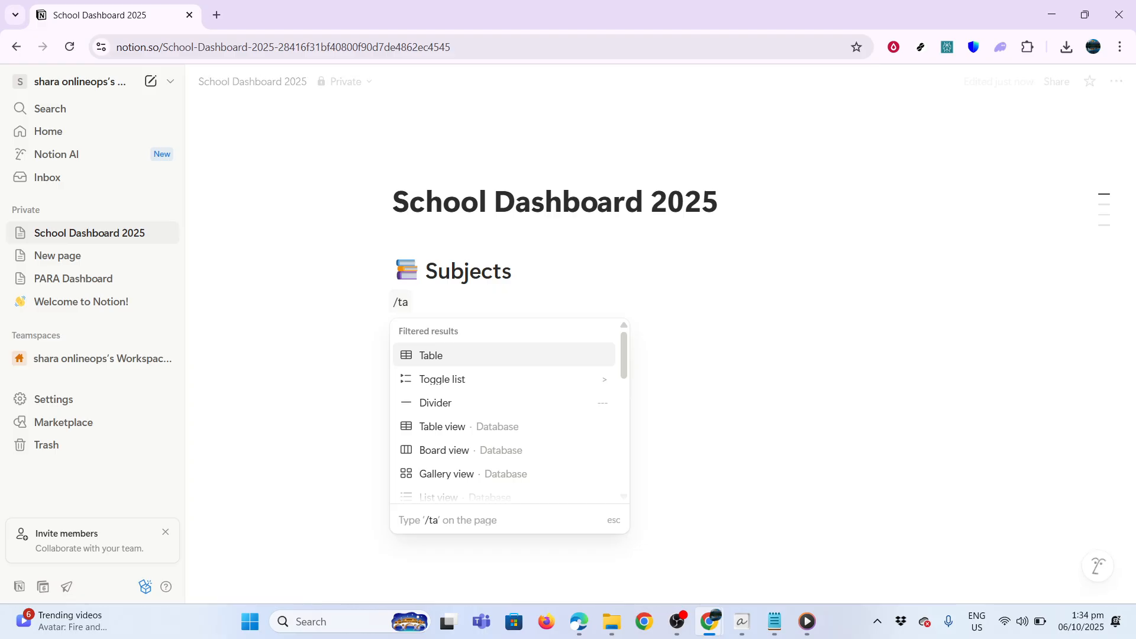
Insert a table database under Subjects and rename its Name column to 'subject name'
click(523, 426)
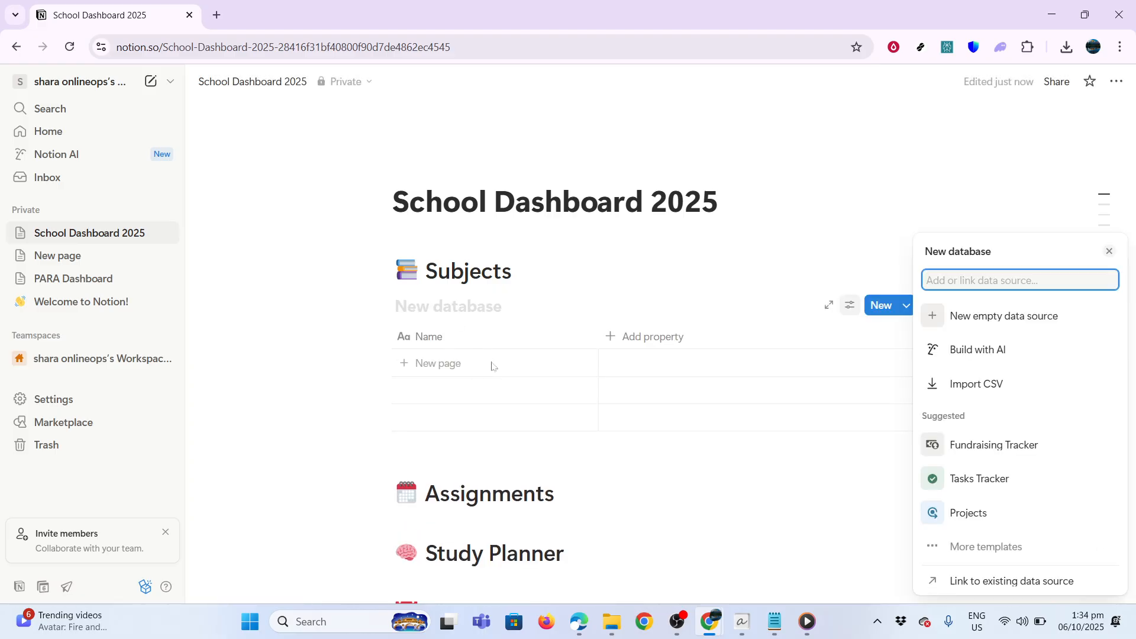
click(473, 337)
key(ctrl+a)
text(subject name)
key(Tab)
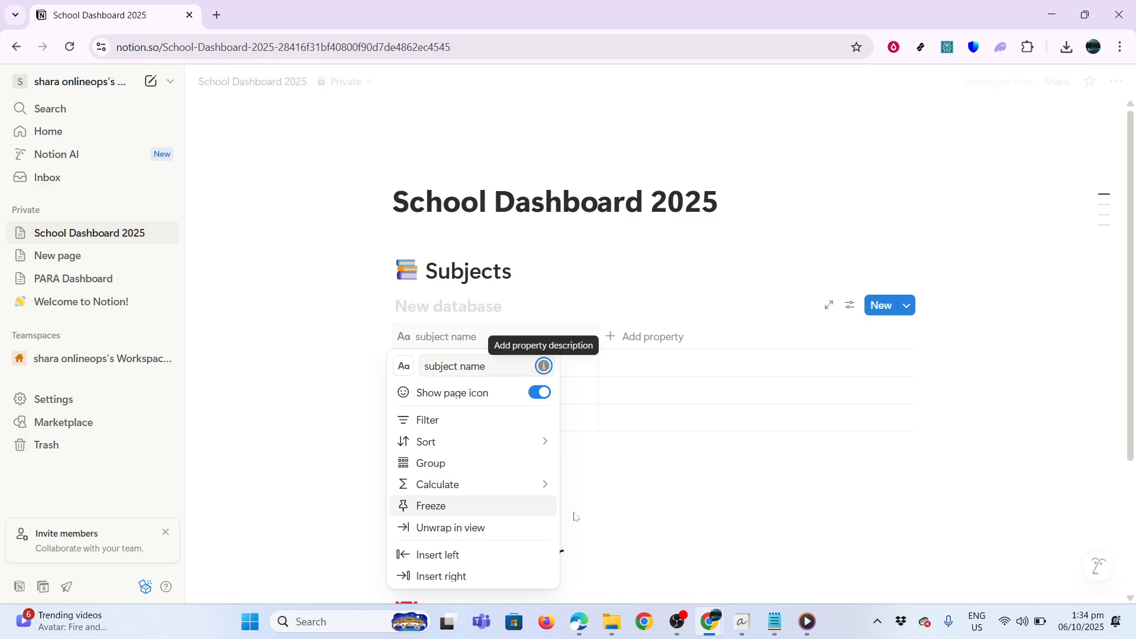
click(664, 339)
Add three Text columns (Text, Text 1, Text 2) to the Subjects table
click(664, 339)
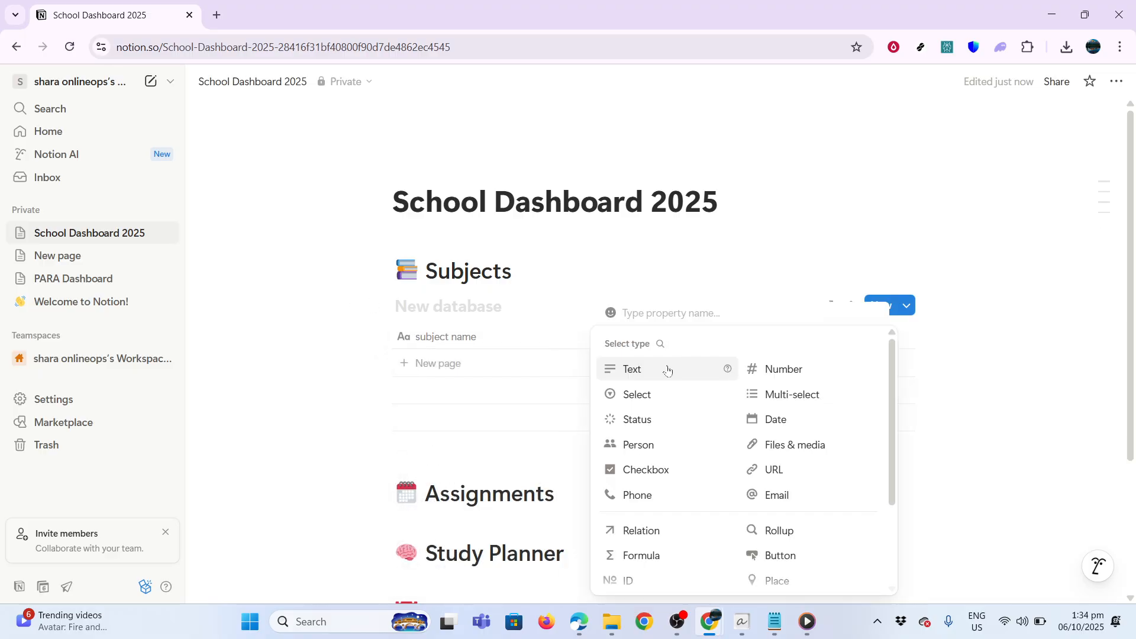
click(669, 368)
click(669, 338)
click(763, 338)
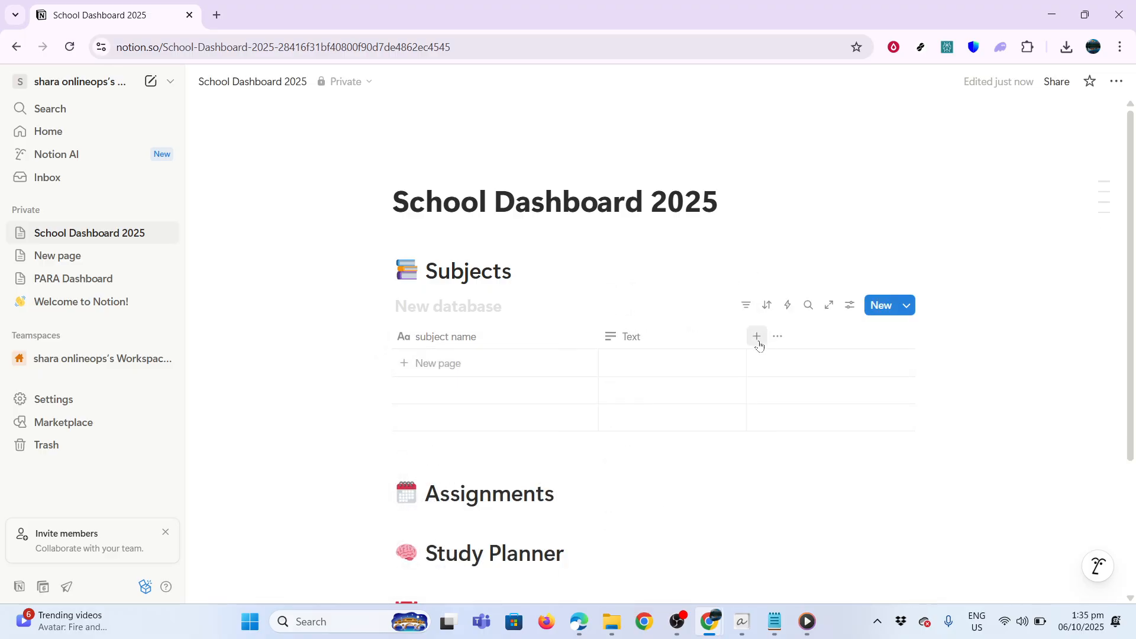
click(762, 338)
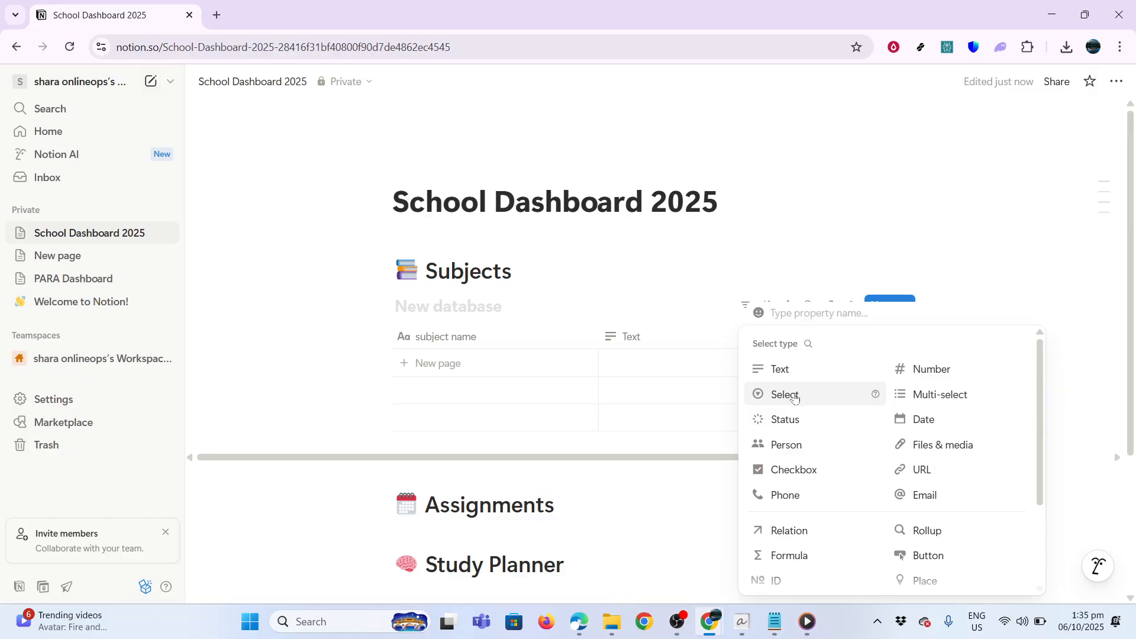
click(781, 370)
click(905, 337)
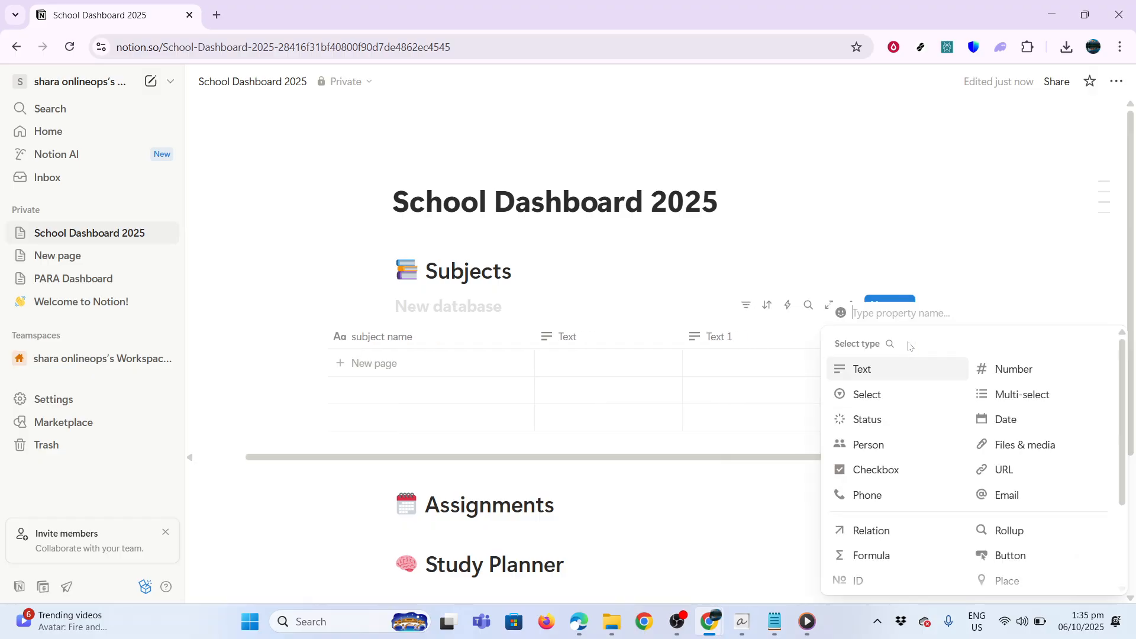
click(908, 367)
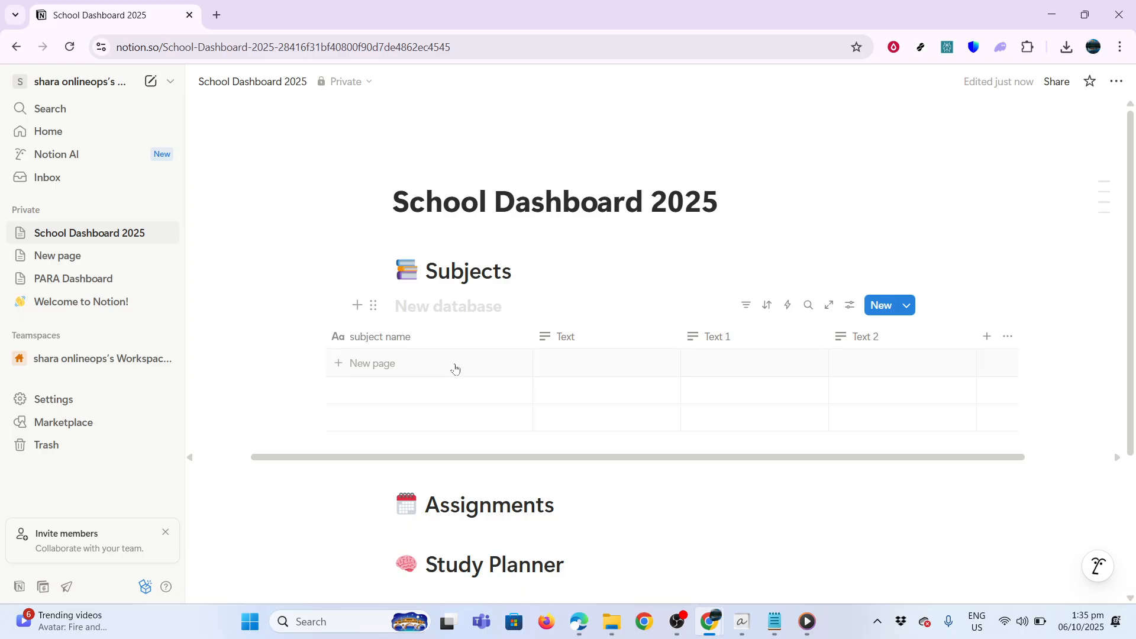
scroll(456, 368, down, 3)
Start a new line under the Assignments heading and type the /tab command
click(478, 308)
key(End)
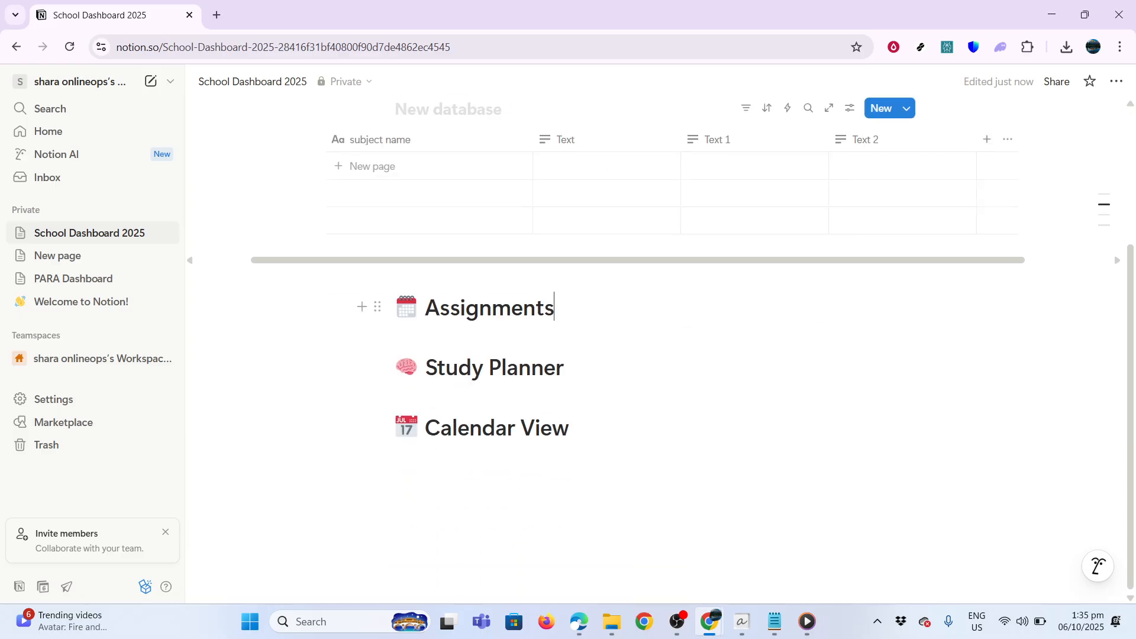
key(Return)
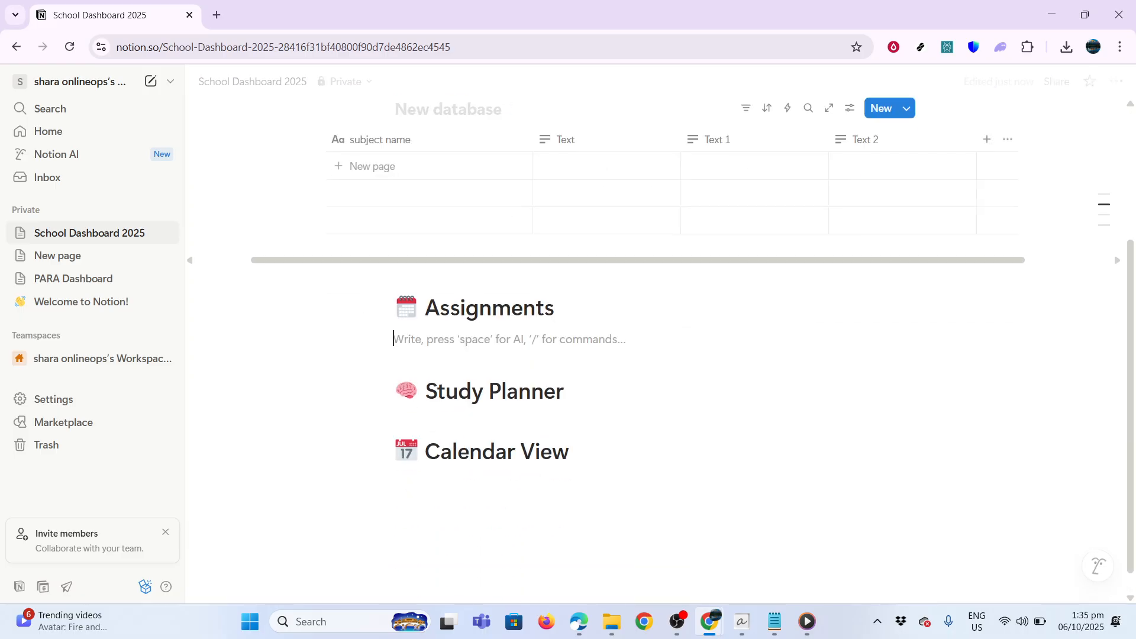
text(/)
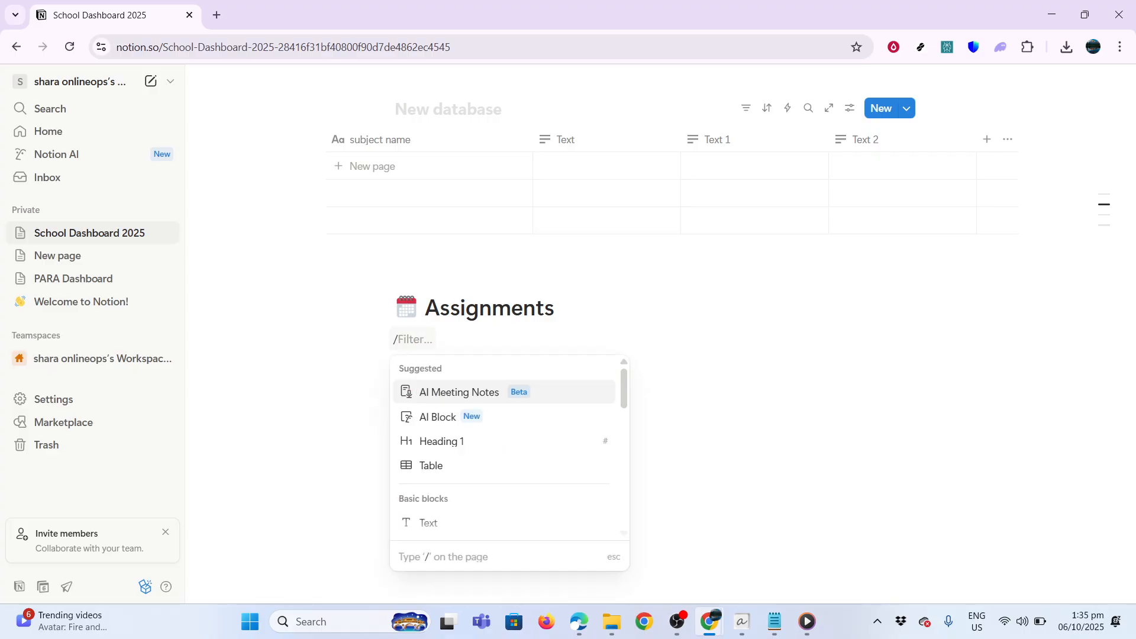
text(tab)
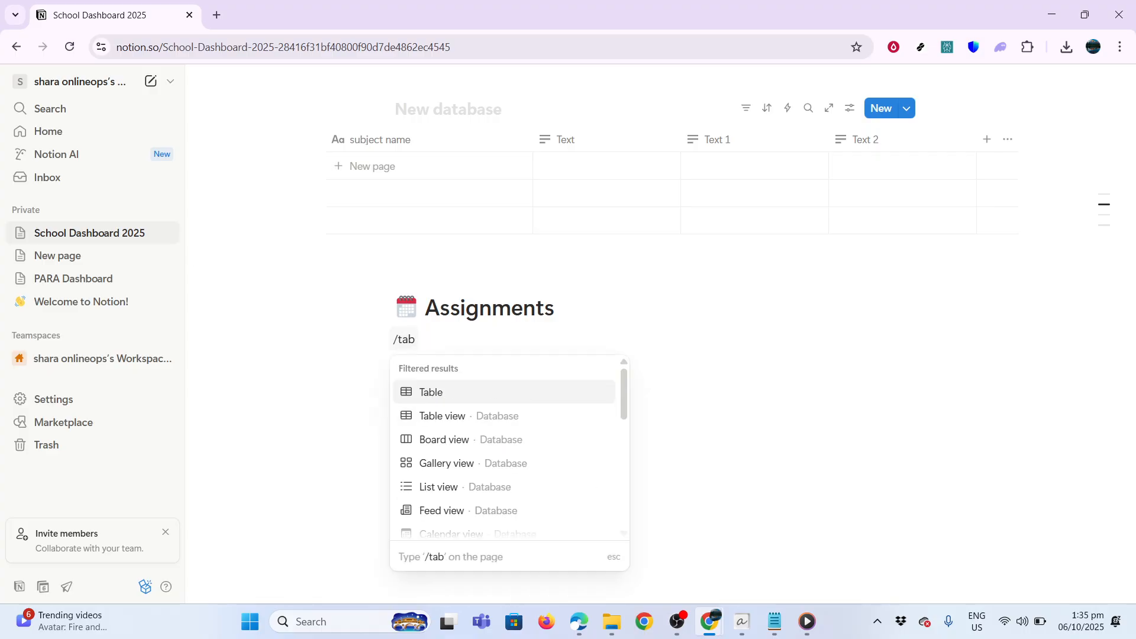
Insert a table under Assignments and rename its Name column to 'assignment title'
click(548, 421)
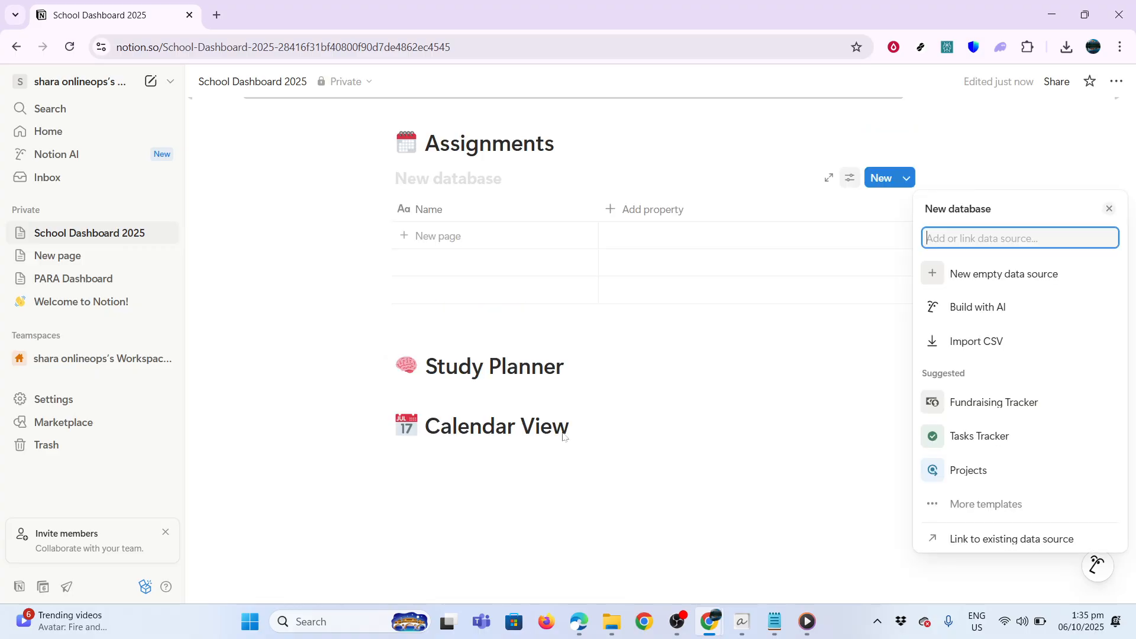
click(497, 213)
click(497, 215)
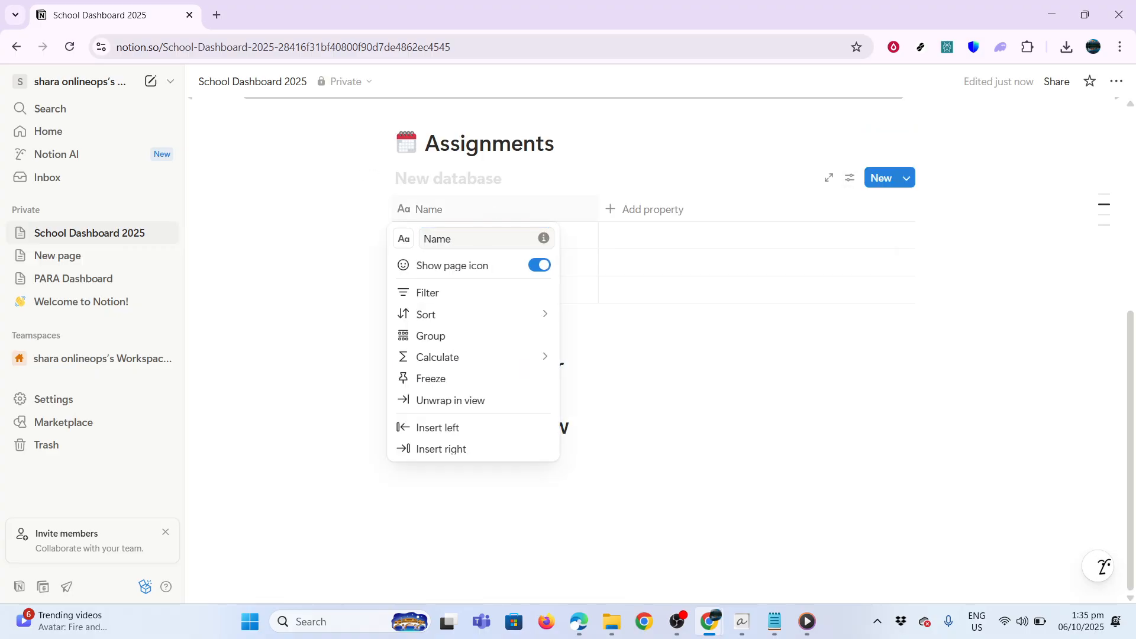
text(assi)
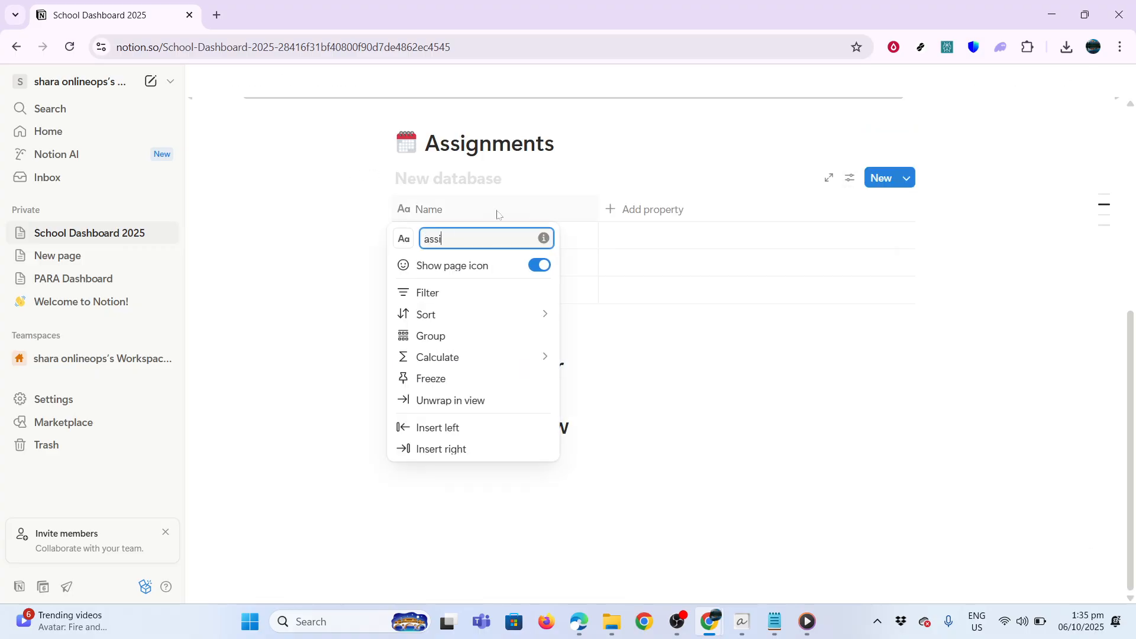
text(gnment title)
click(639, 218)
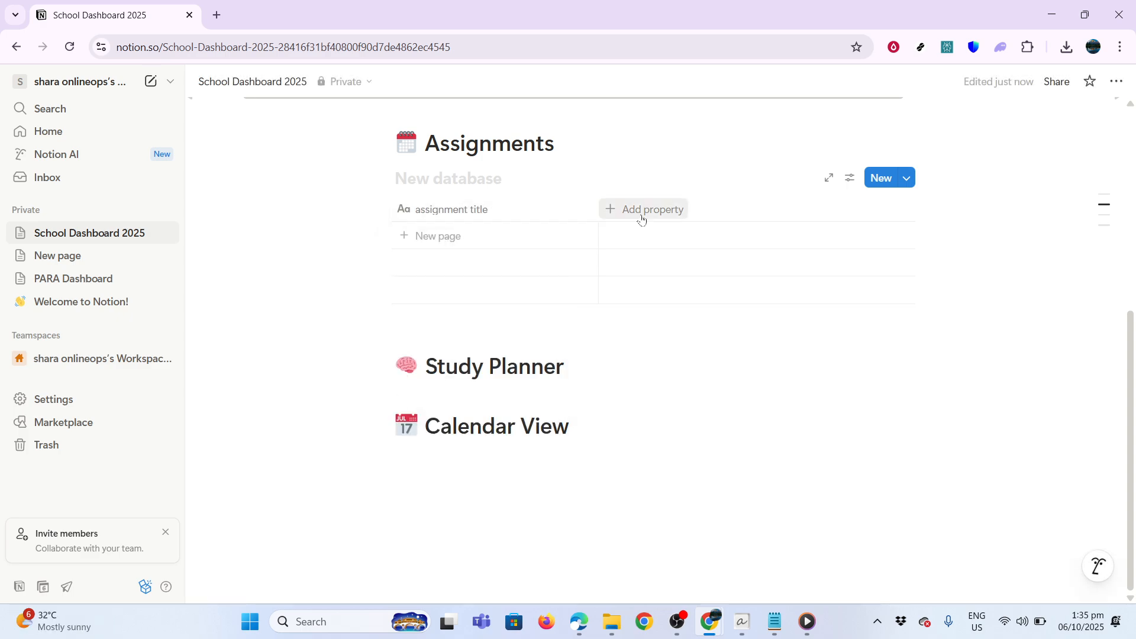
Add Date and Status columns to the Assignments table
click(643, 213)
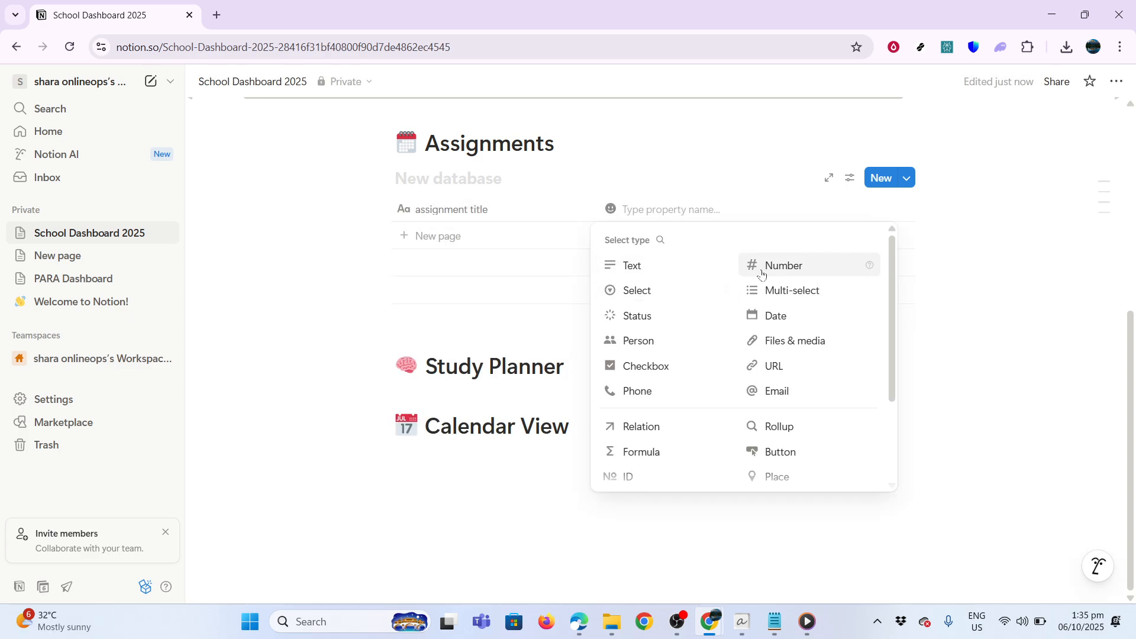
click(767, 314)
click(757, 209)
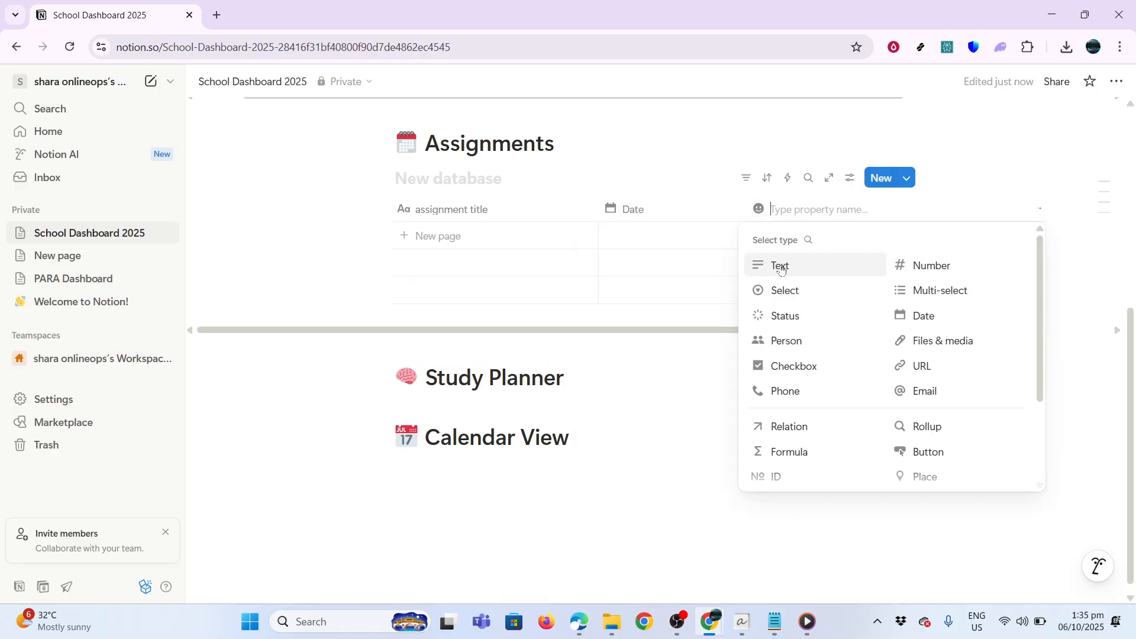
click(785, 315)
click(903, 209)
click(720, 236)
Add a row to the Assignments table with Status set to Done
click(774, 240)
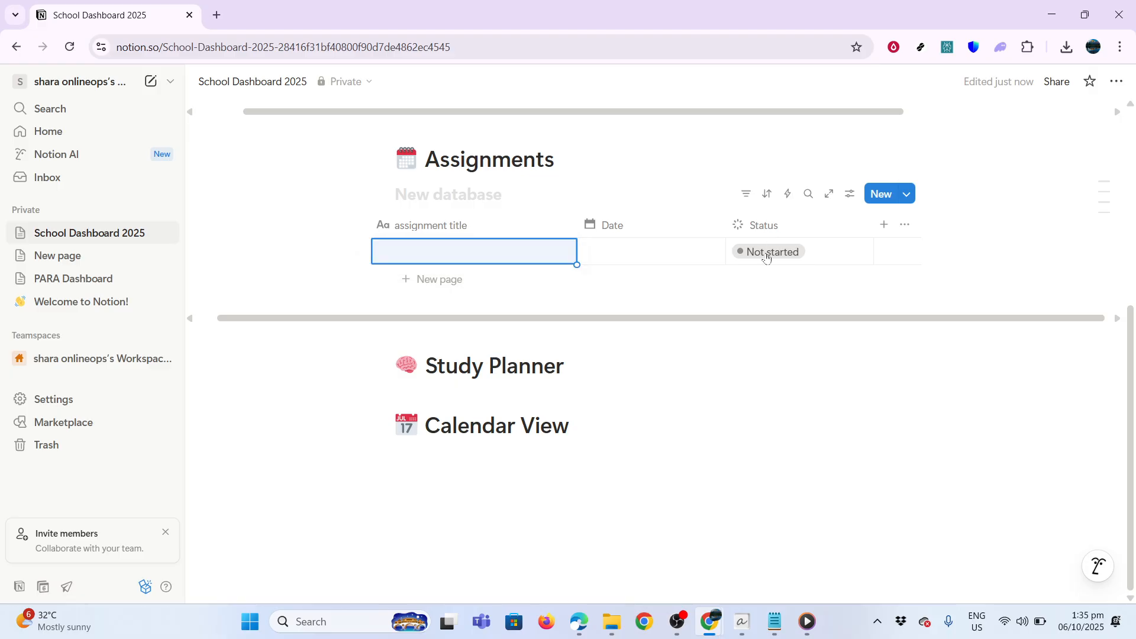
click(769, 255)
key(Down)
key(Down)
key(Down)
key(Return)
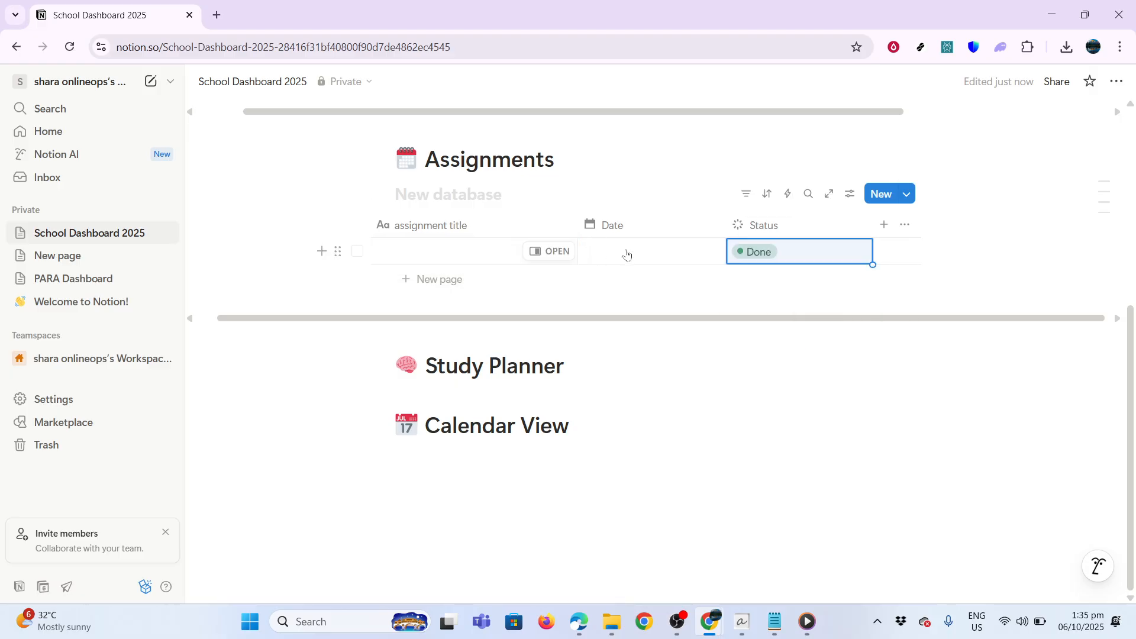
click(490, 259)
key(Escape)
Add an empty block under Study Planner and begin a /ta command
click(567, 365)
key(Return)
text(/)
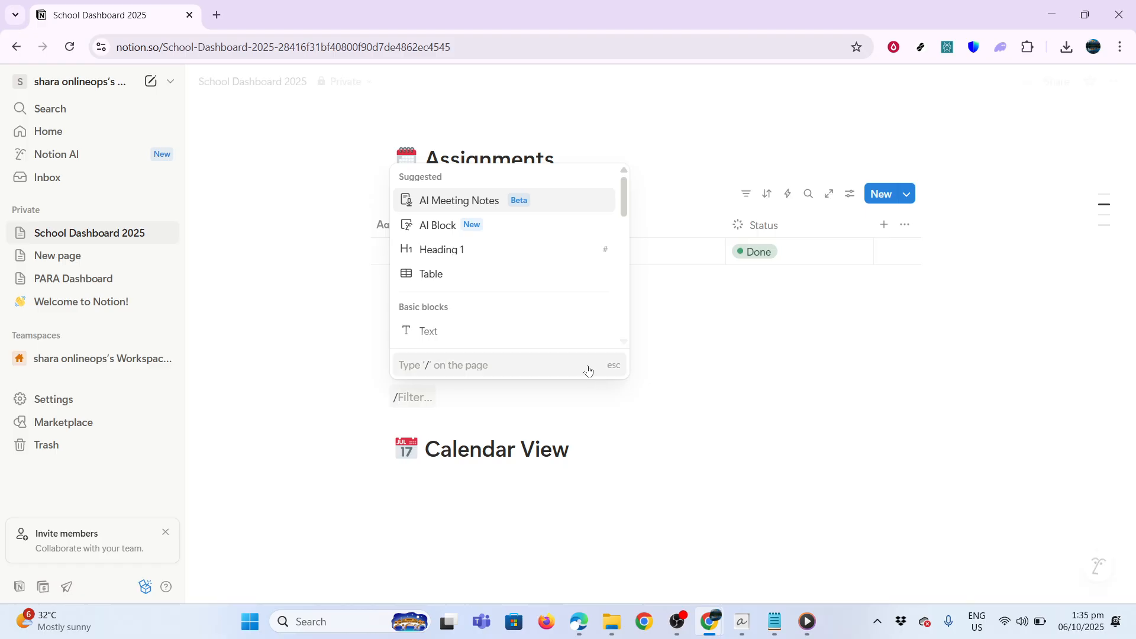
text(ta)
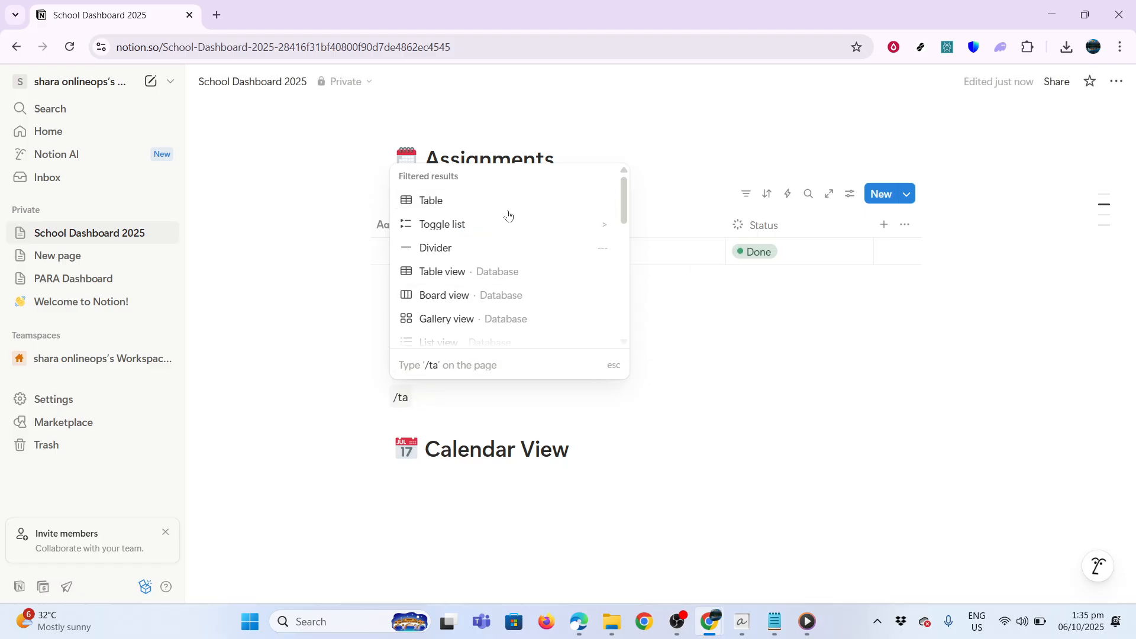
Insert a table under Study Planner and rename its Name column to 'topic'
click(490, 271)
click(451, 273)
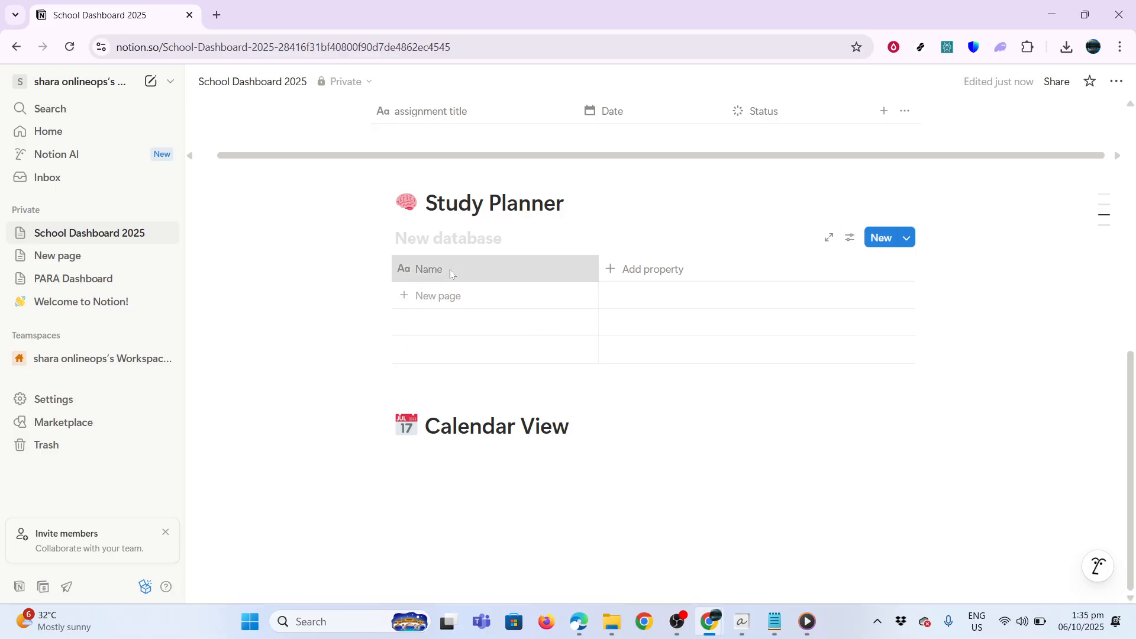
click(451, 273)
text(topic)
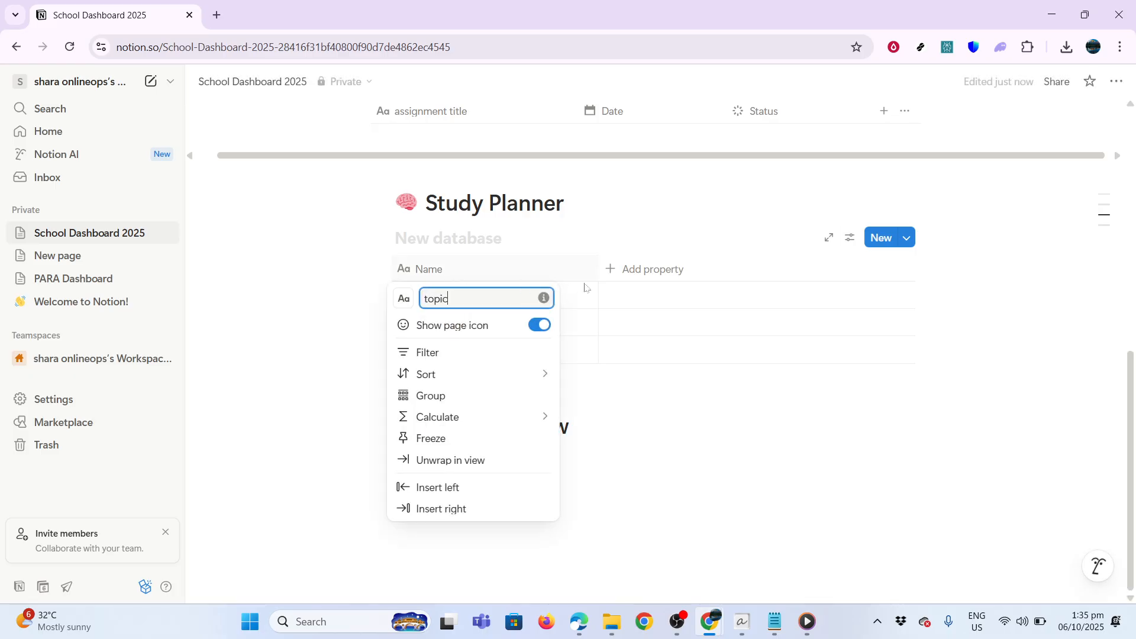
Add Number and Select columns to the Study Planner table
click(642, 269)
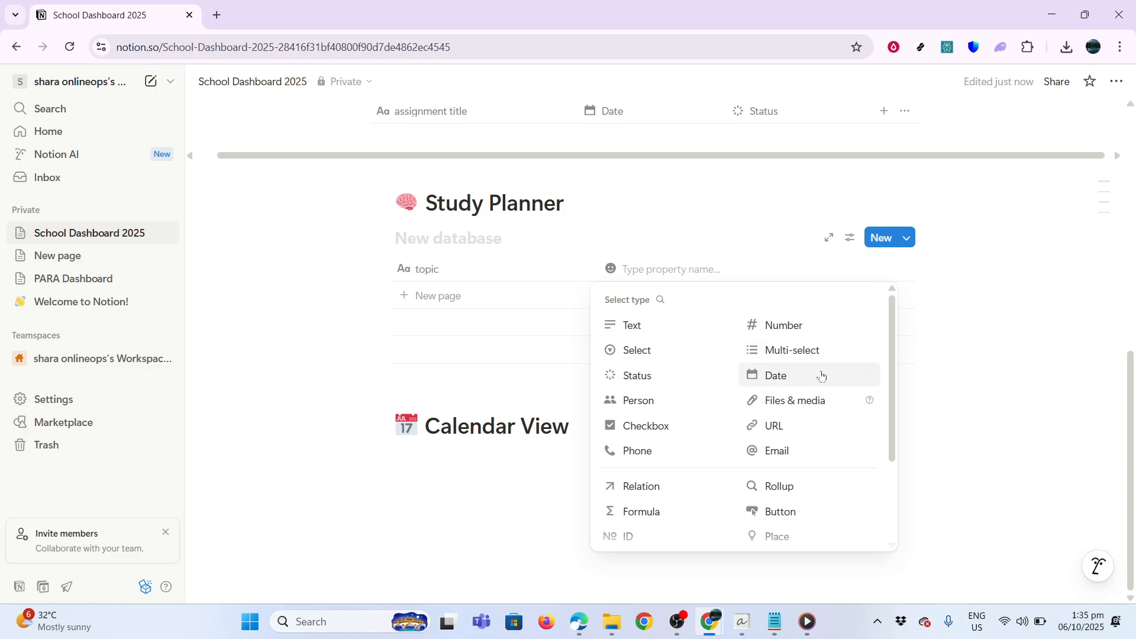
click(795, 328)
click(757, 270)
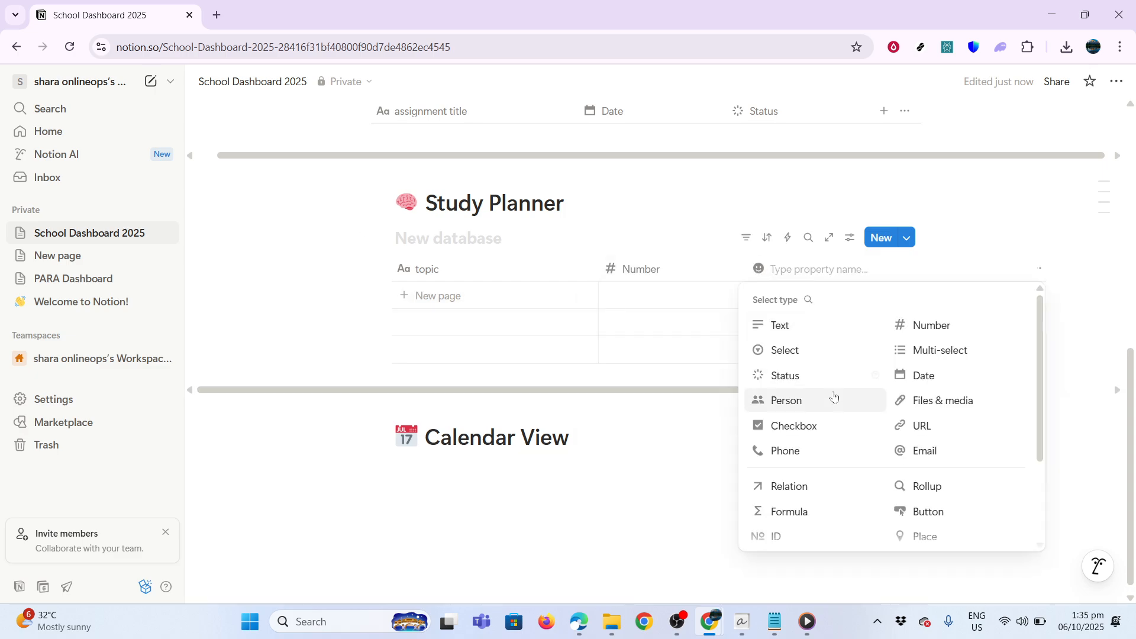
click(813, 352)
Add an empty block below the Calendar View heading
click(425, 438)
key(End)
click(362, 436)
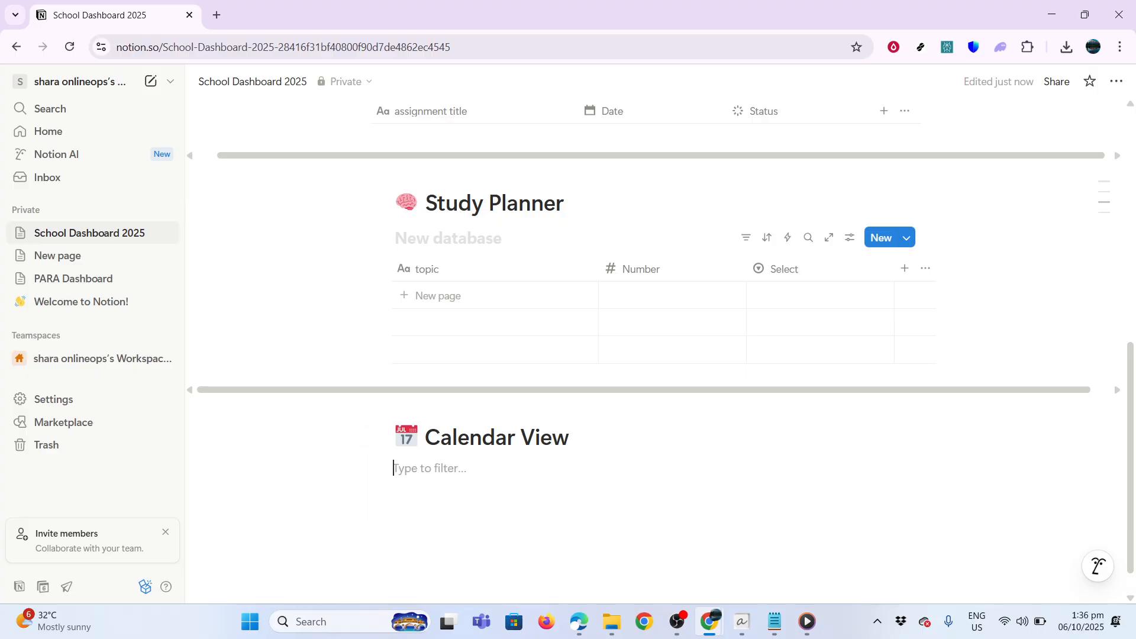
Insert a calendar database below the Calendar View heading using /calendar
key(Escape)
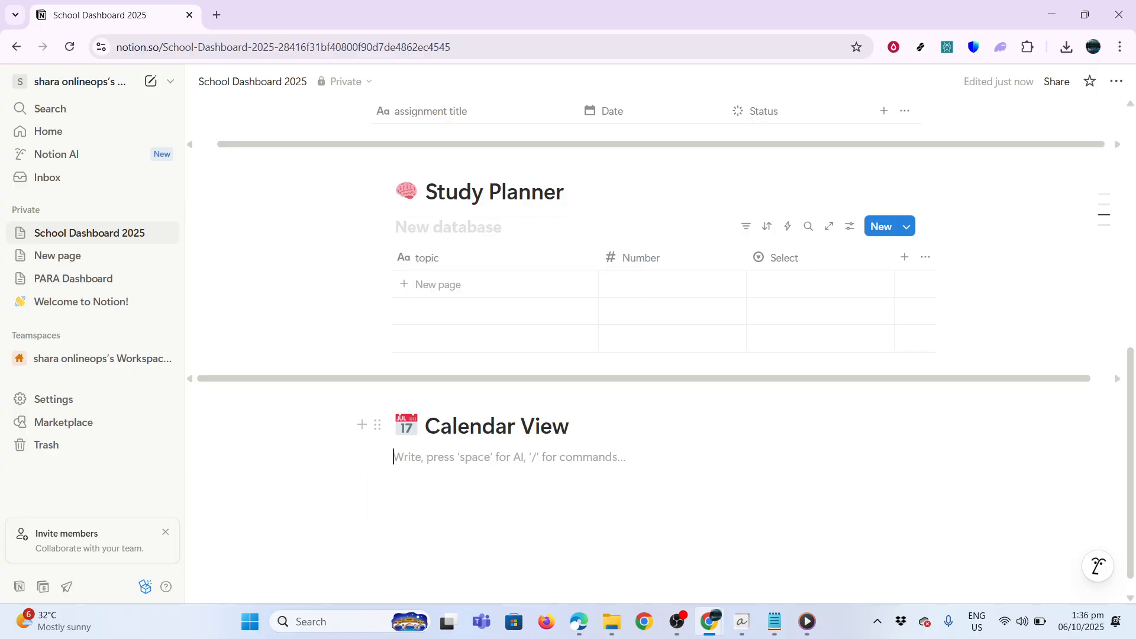
click(377, 425)
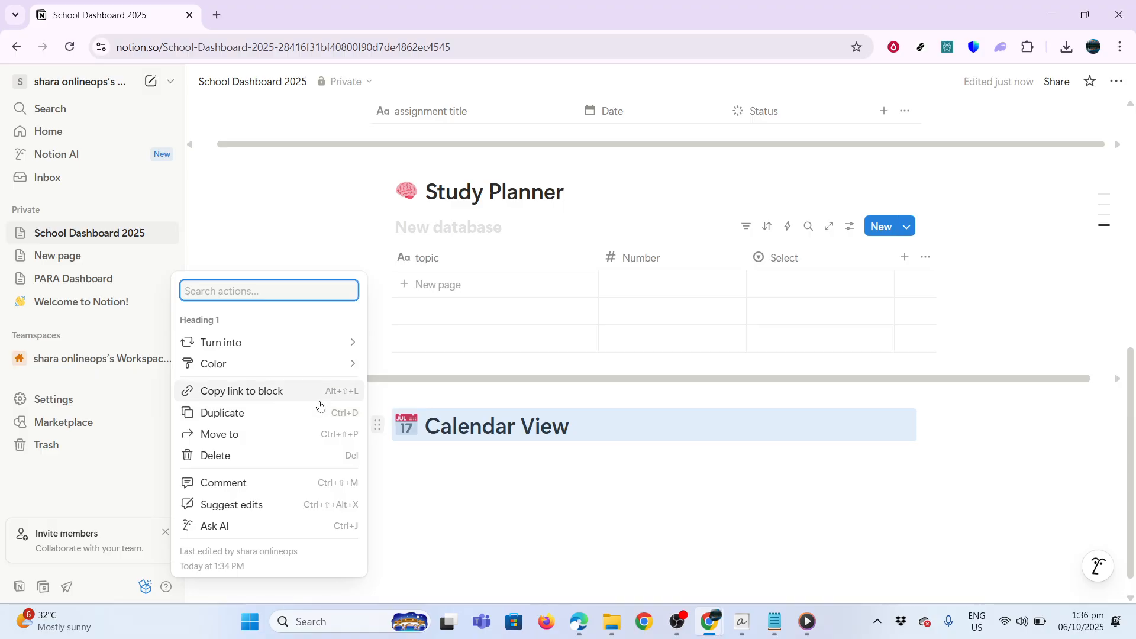
key(Escape)
click(396, 456)
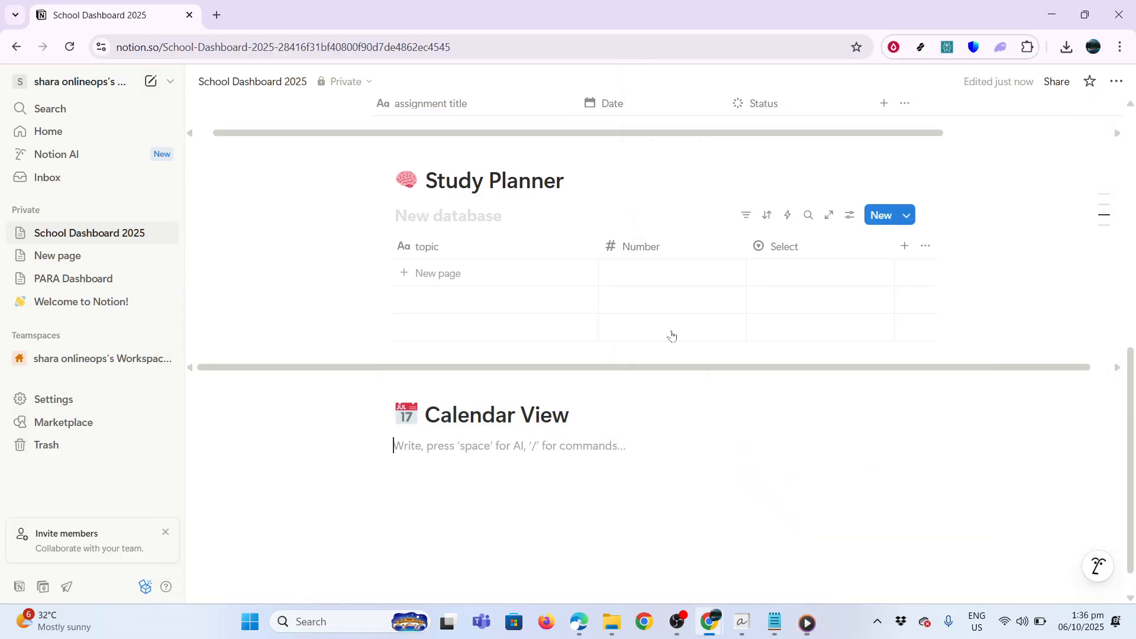
text(/calne)
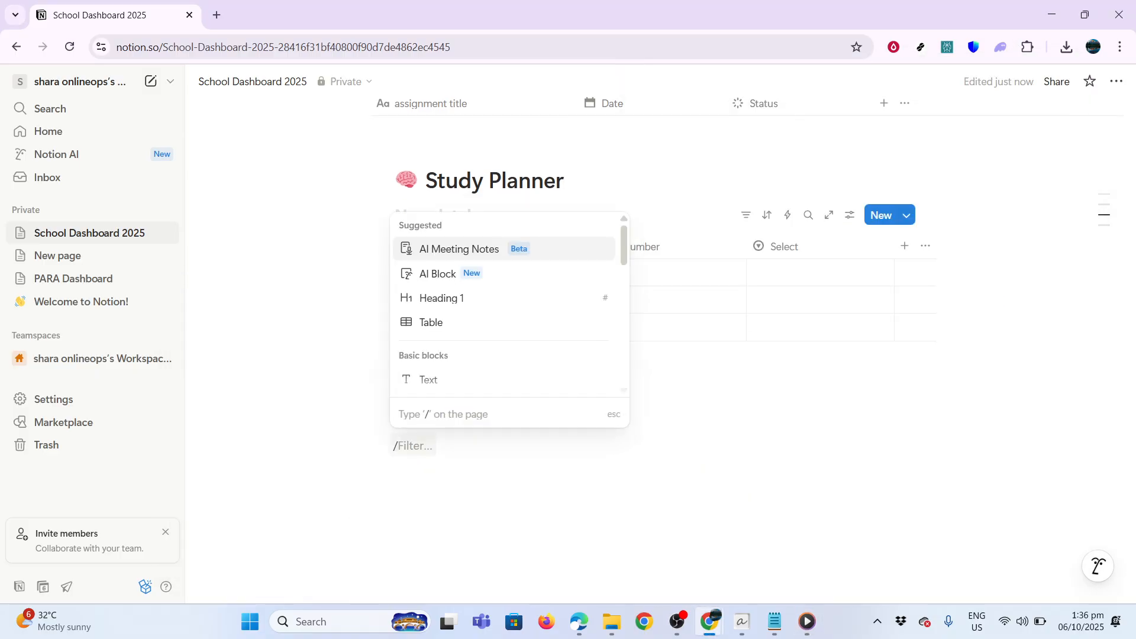
key(BackSpace)
key(BackSpace)
text(end)
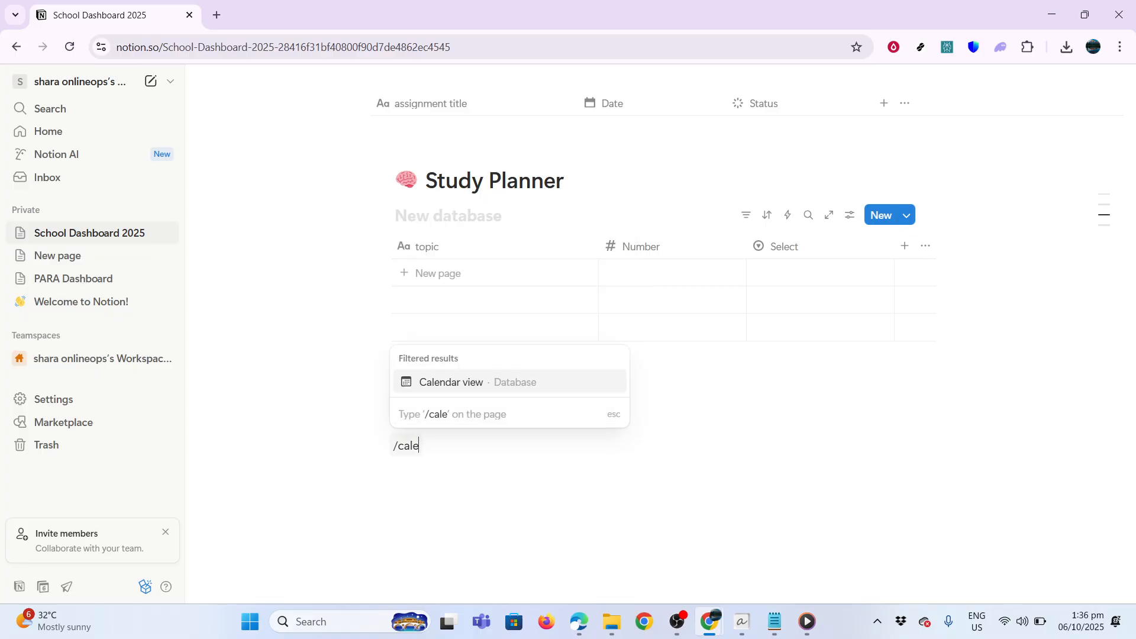
click(503, 382)
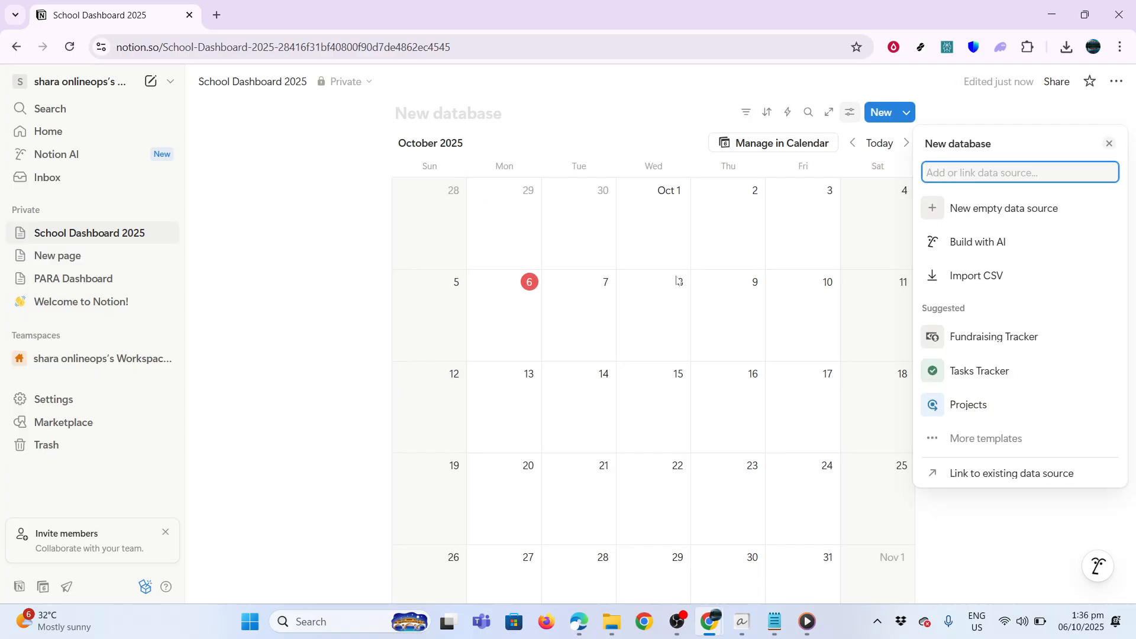
click(425, 243)
Add a patterned cover image to the top of the page
scroll(420, 244, up, 6)
scroll(591, 349, up, 5)
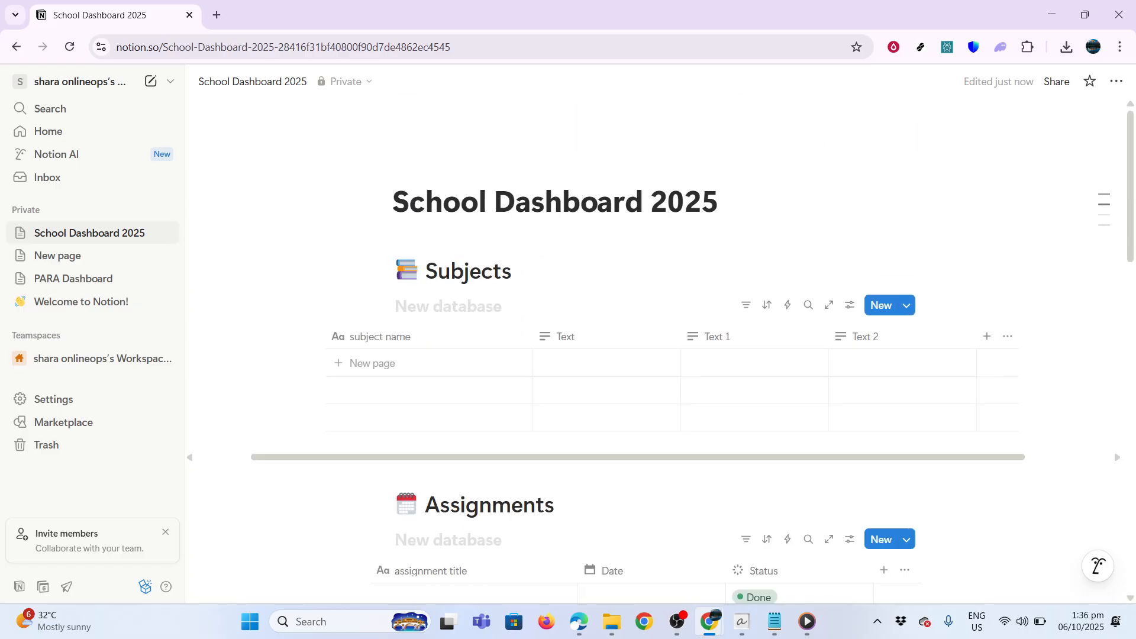
click(499, 168)
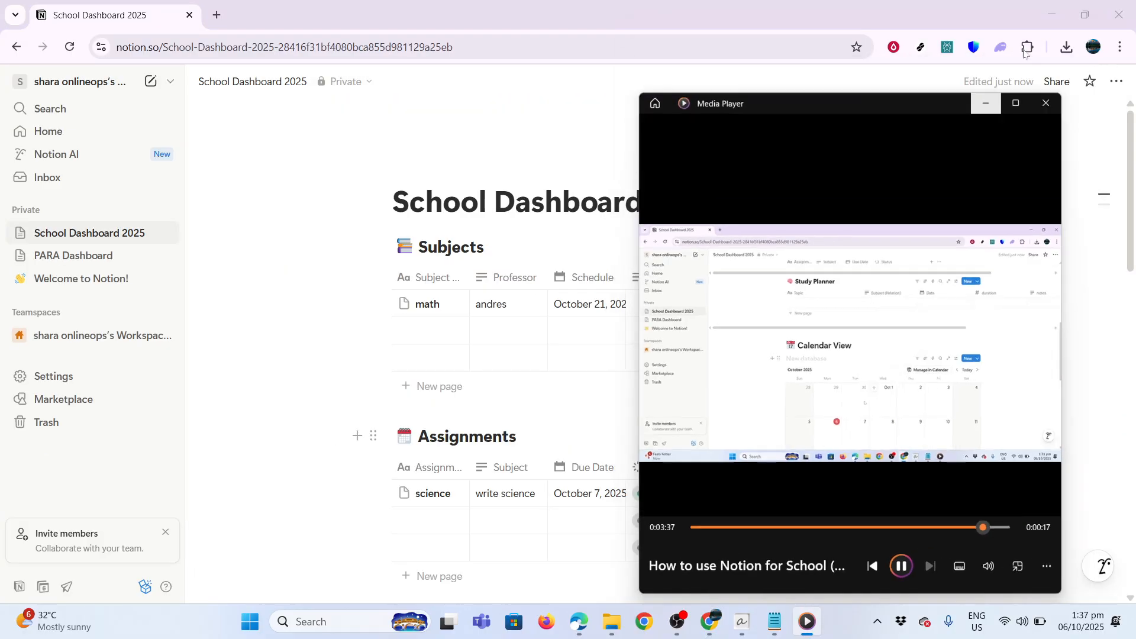
click(520, 167)
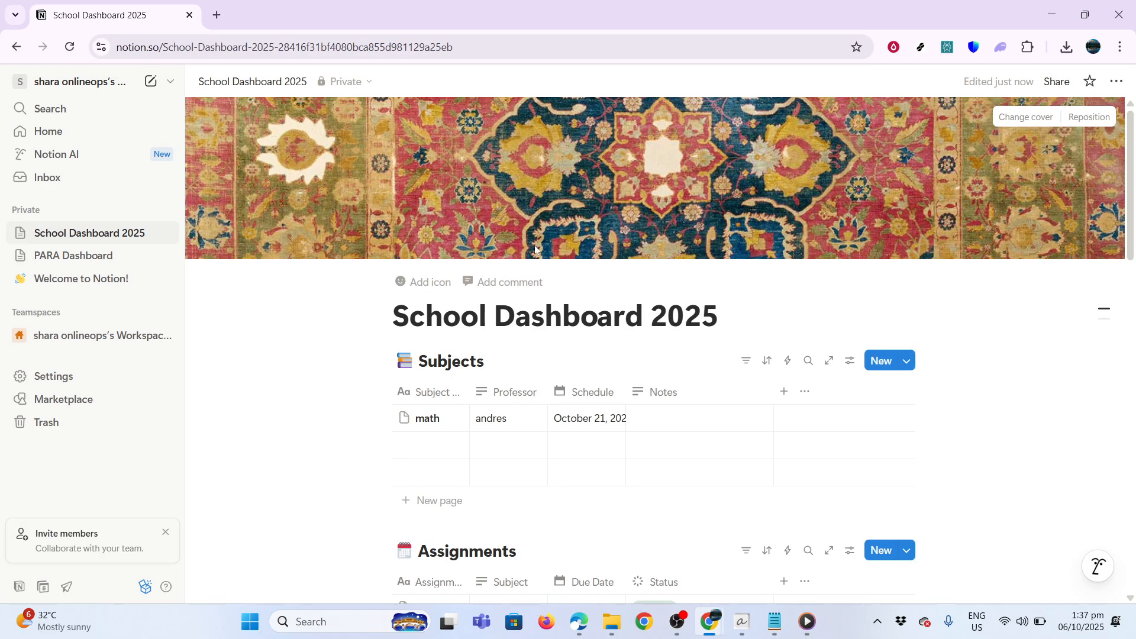
Set the page icon to the notebook emoji, found by filtering for 'not'
click(425, 283)
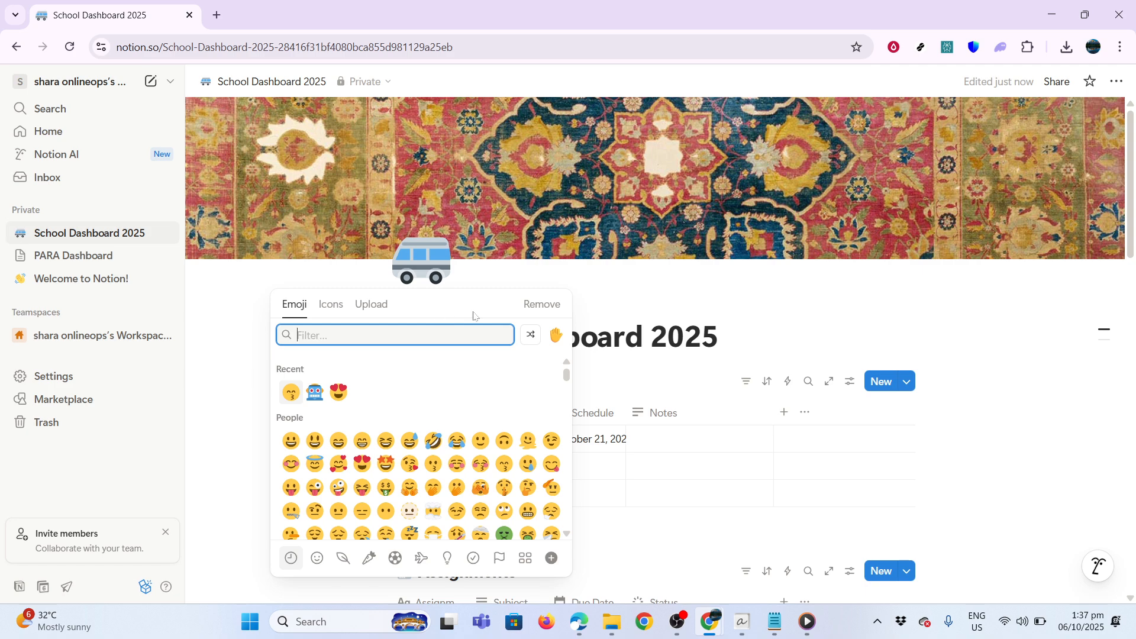
text(not)
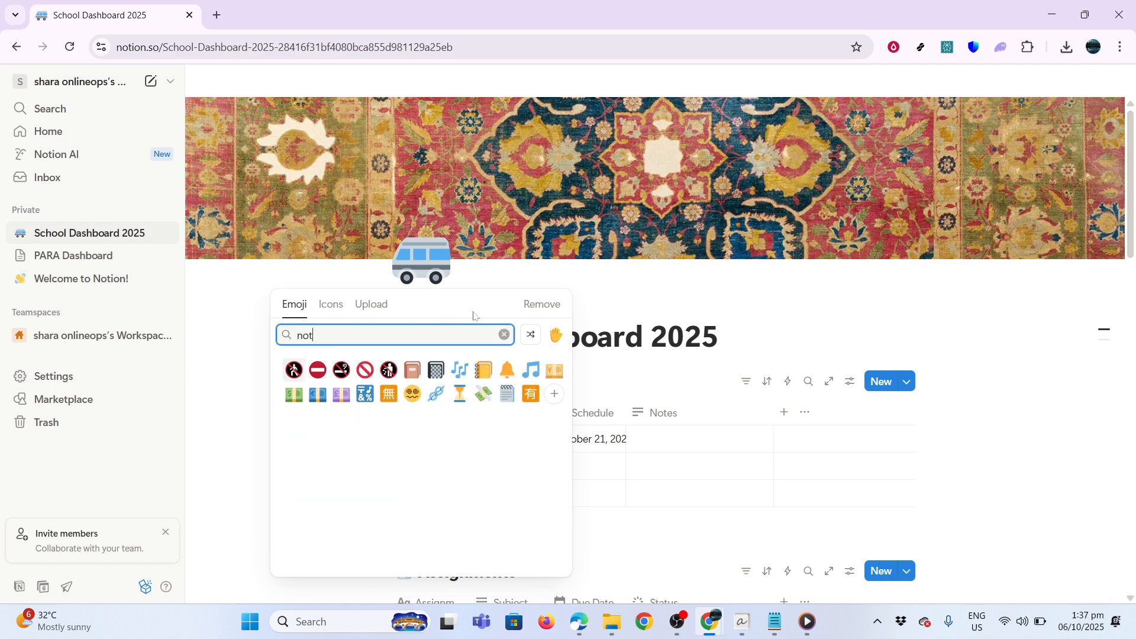
click(483, 370)
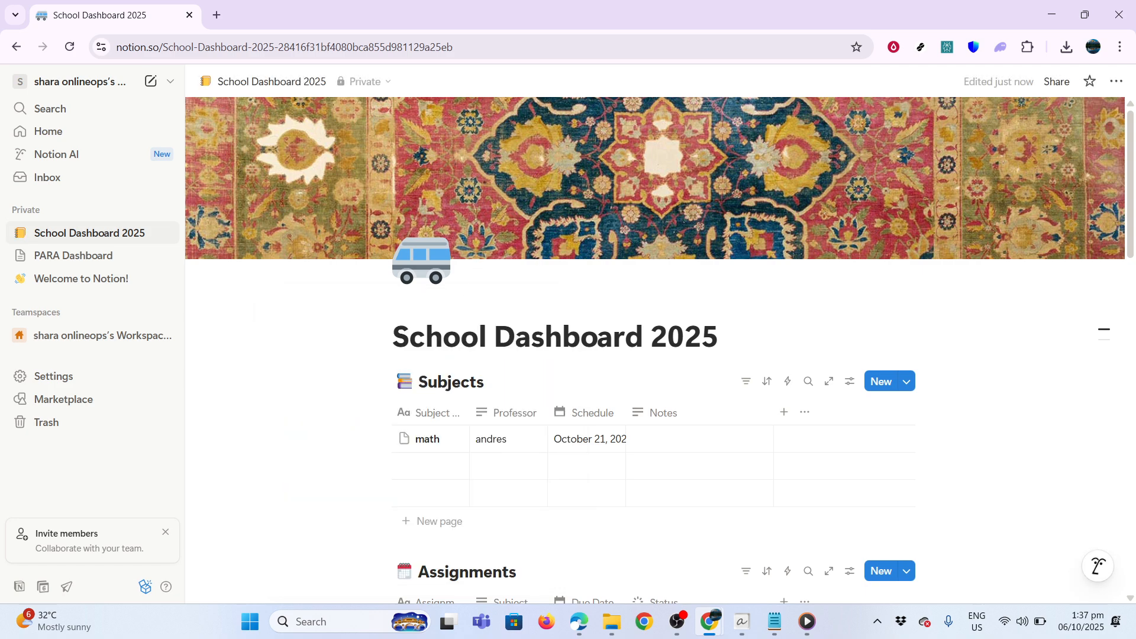
scroll(543, 458, down, 15)
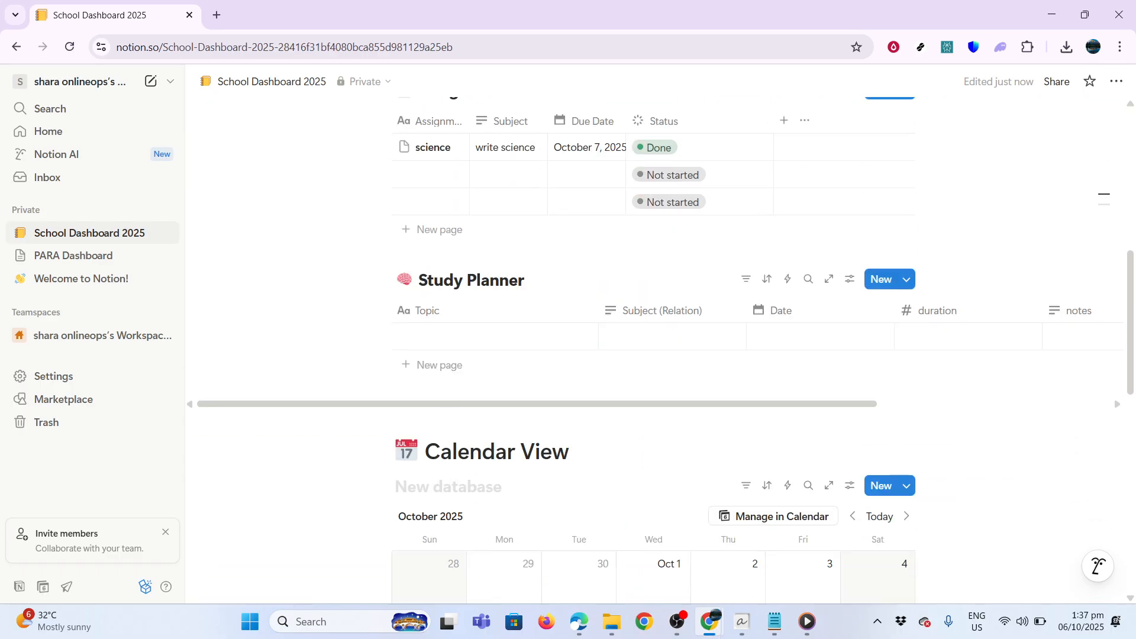
scroll(667, 502, up, 15)
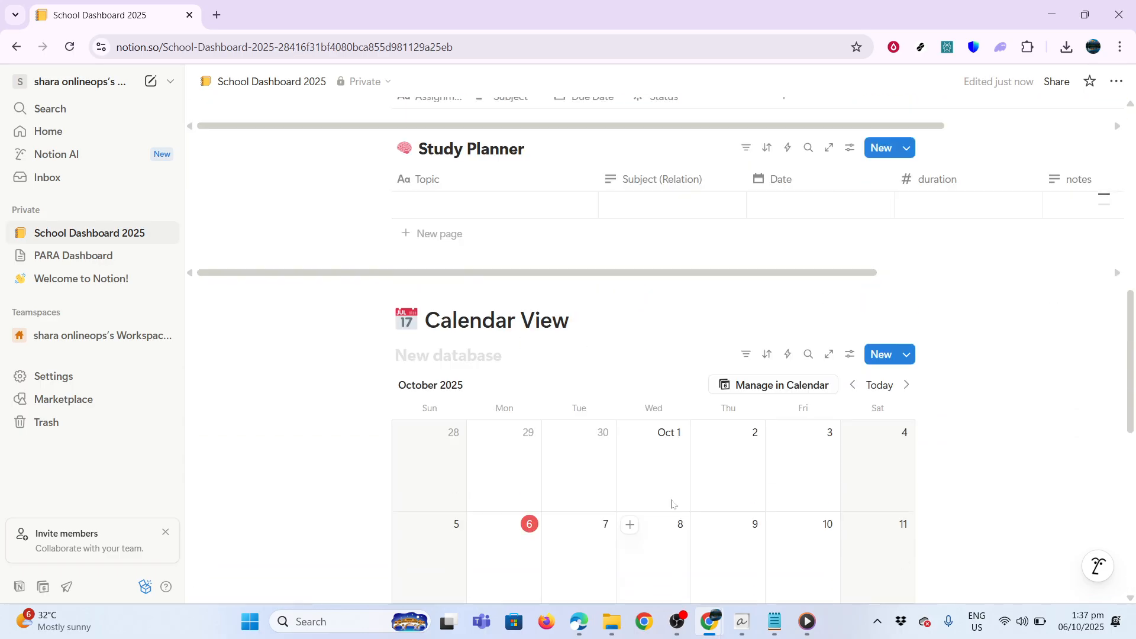
scroll(672, 506, down, 3)
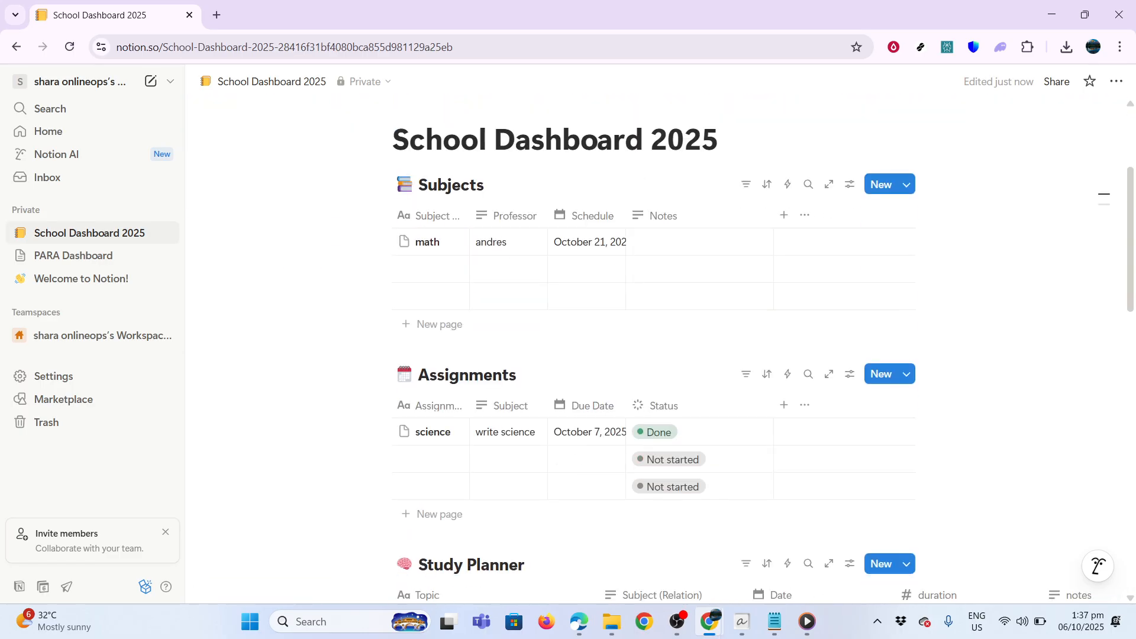